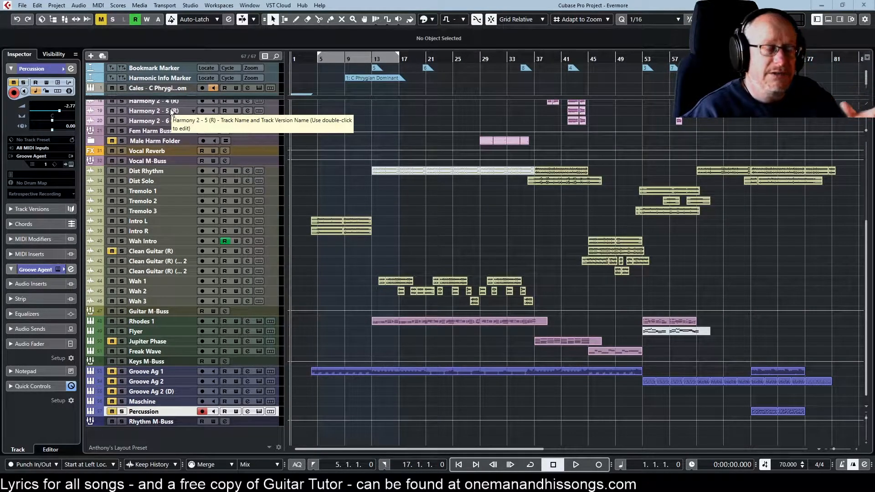
Add one Groove Agent instrument track routed to Rhythm M-Buss and show its instrument window over the project
{"action": "left_click", "coordinate": [91, 55]}
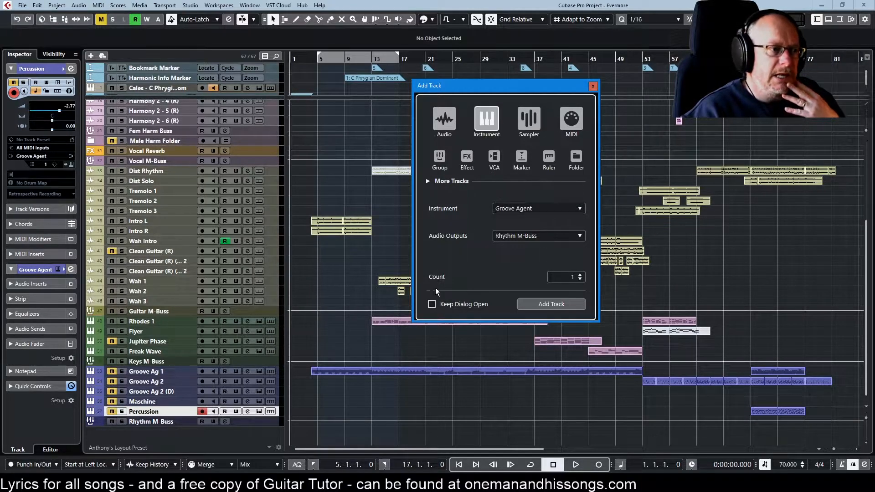
{"action": "left_click", "coordinate": [550, 304]}
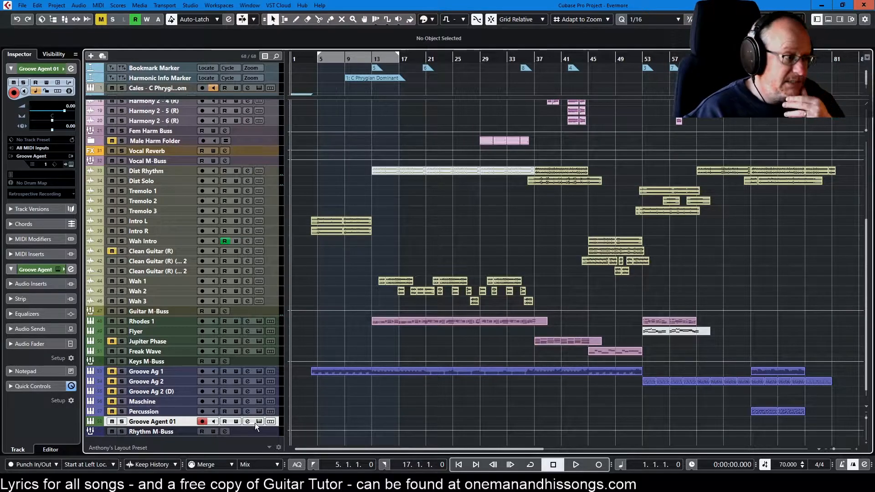
{"action": "left_click", "coordinate": [258, 421]}
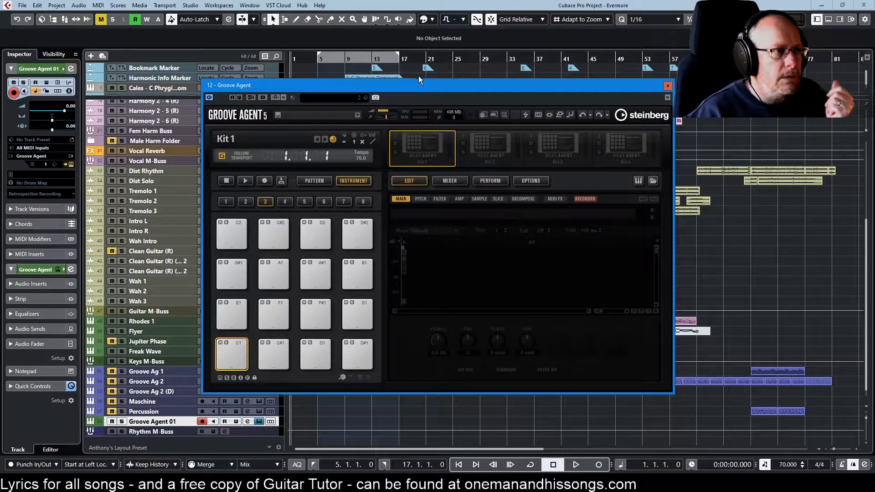
{"action": "left_click_drag", "start_coordinate": [412, 86], "coordinate": [222, 63]}
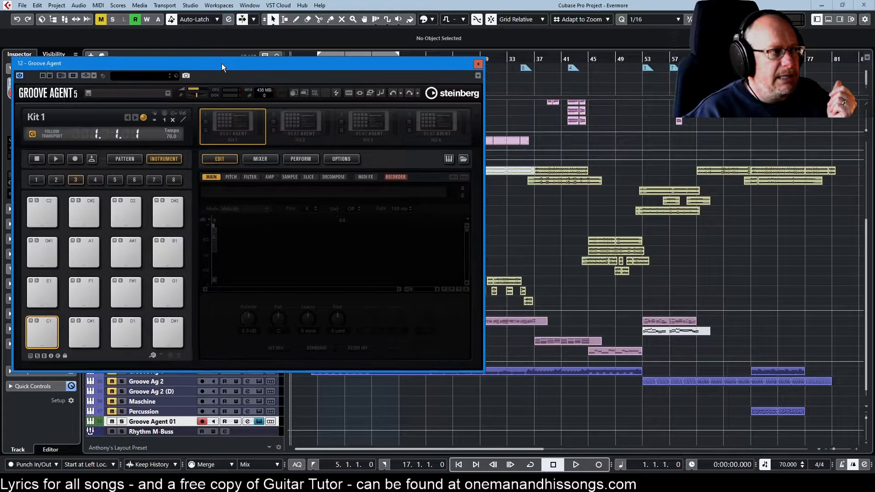
Load Drum & Bass Kit 01 with its patterns into the first kit slot and show Groove 01 in the pattern editor
{"action": "right_click", "coordinate": [224, 125]}
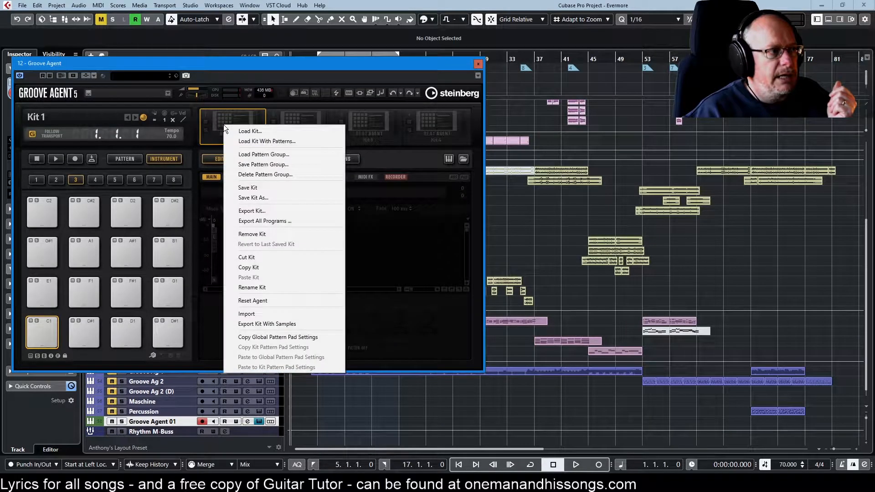
{"action": "left_click", "coordinate": [252, 142]}
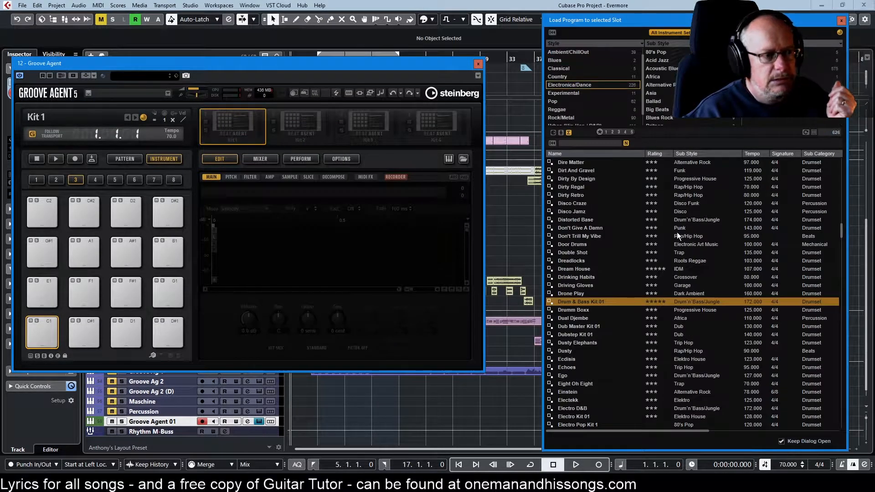
{"action": "double_click", "coordinate": [585, 302]}
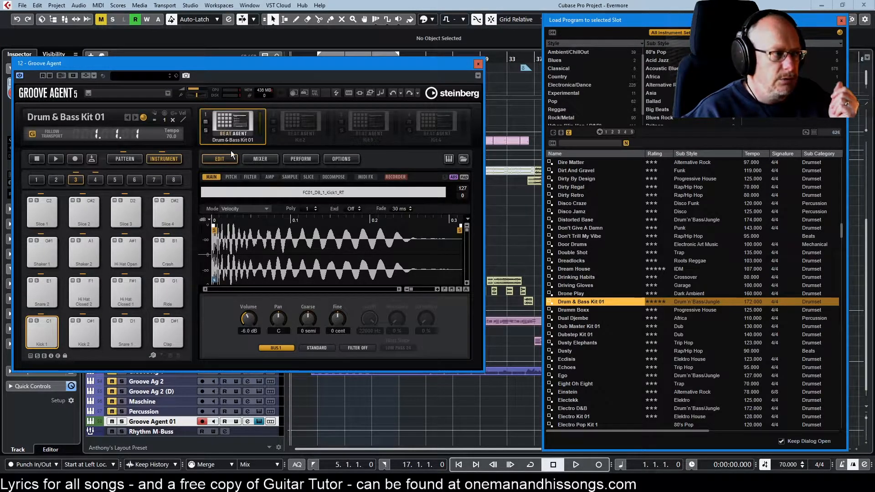
{"action": "left_click", "coordinate": [125, 158]}
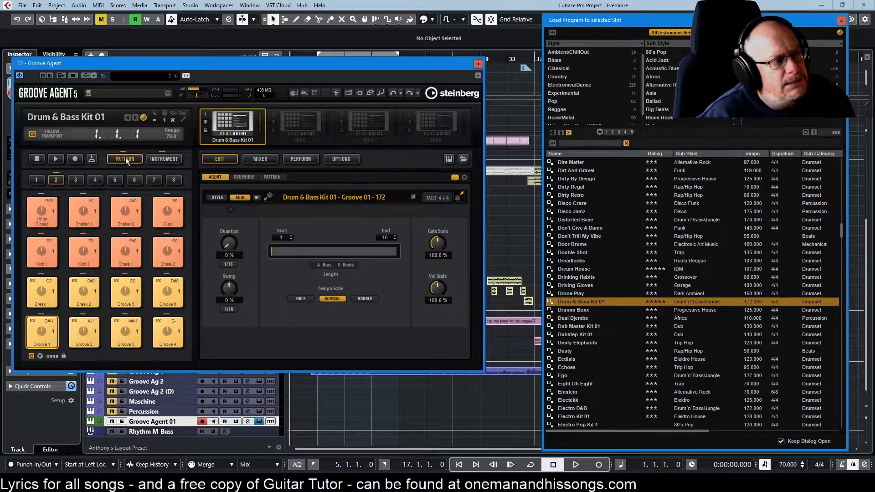
{"action": "left_click", "coordinate": [272, 177]}
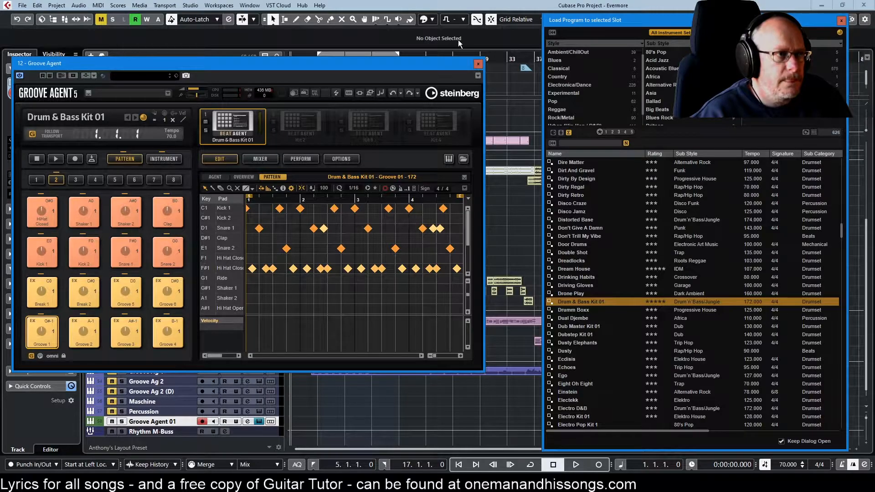
Close the instrument window and remove the new Groove Agent 01 track from the project
{"action": "left_click", "coordinate": [478, 63]}
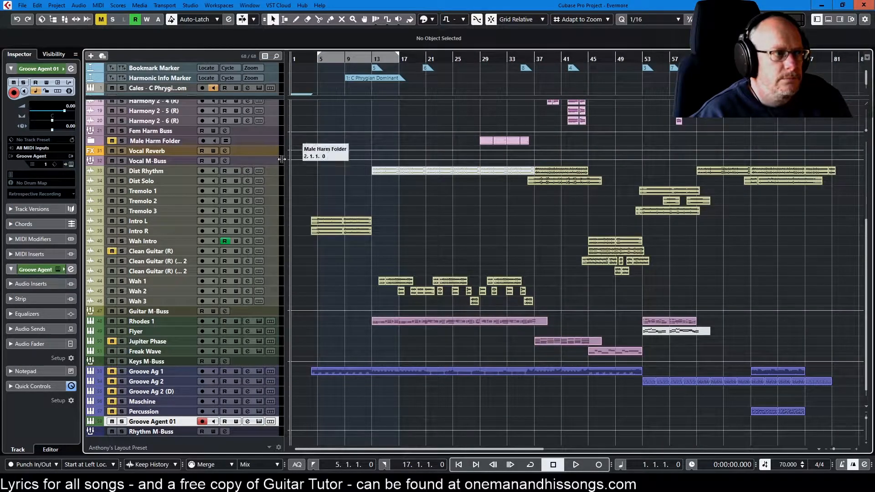
{"action": "right_click", "coordinate": [163, 423]}
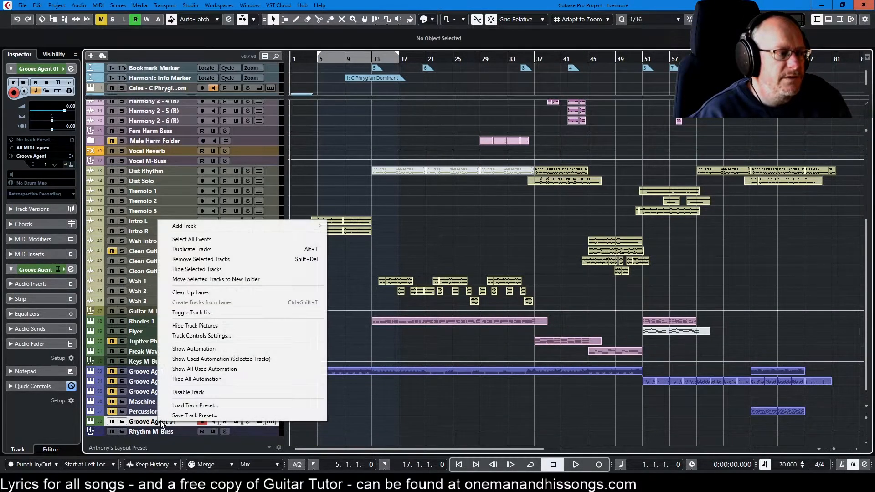
{"action": "left_click", "coordinate": [187, 259]}
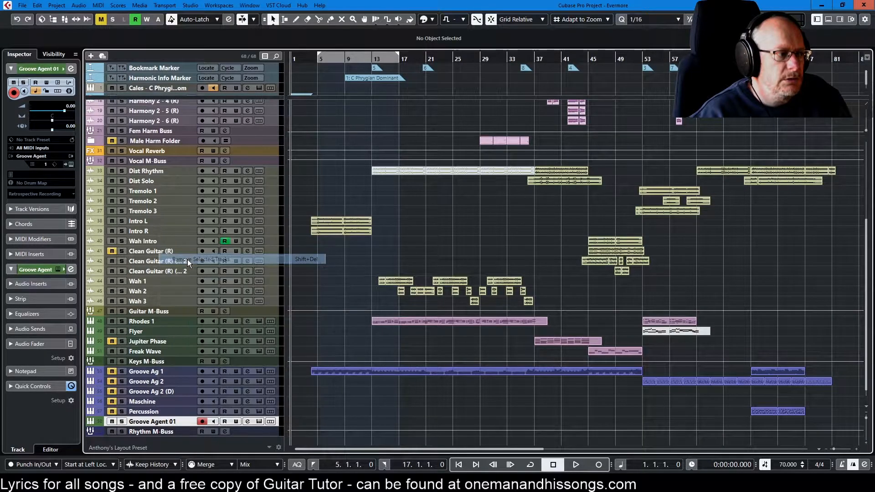
Add a fresh Groove Agent instrument track routed to Rhythm M-Buss and open its empty instrument
{"action": "left_click", "coordinate": [90, 55]}
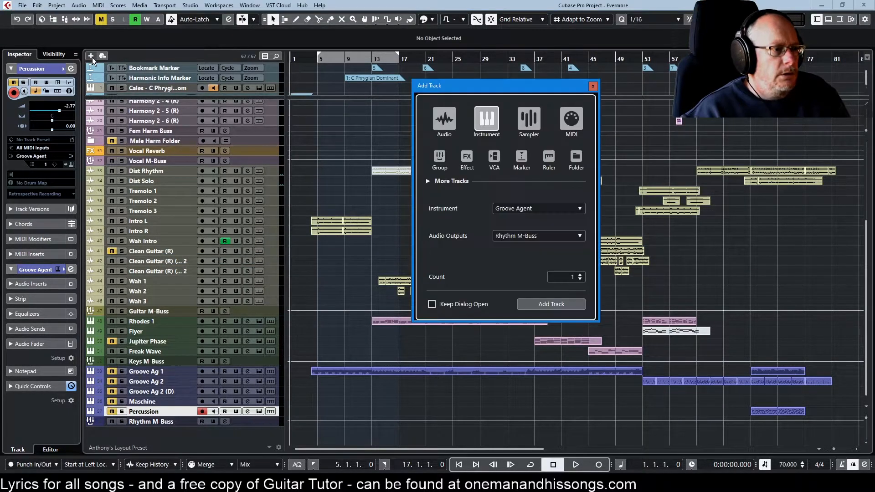
{"action": "left_click", "coordinate": [542, 303]}
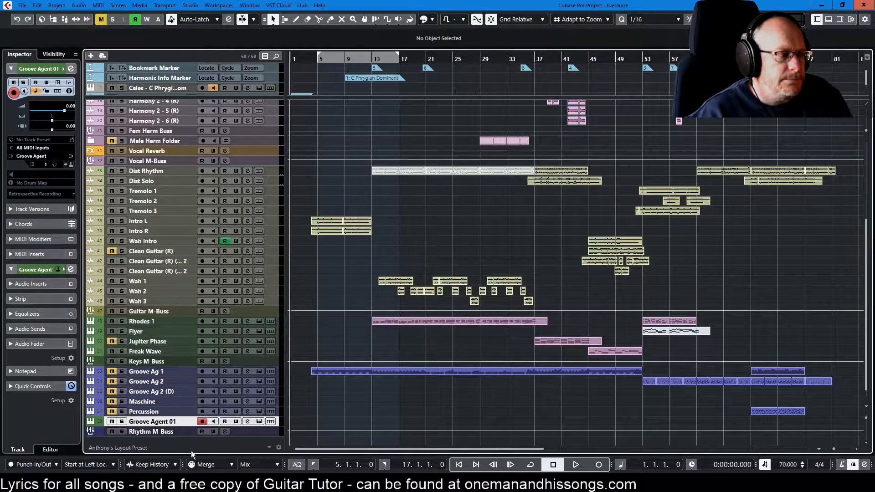
{"action": "left_click", "coordinate": [258, 422]}
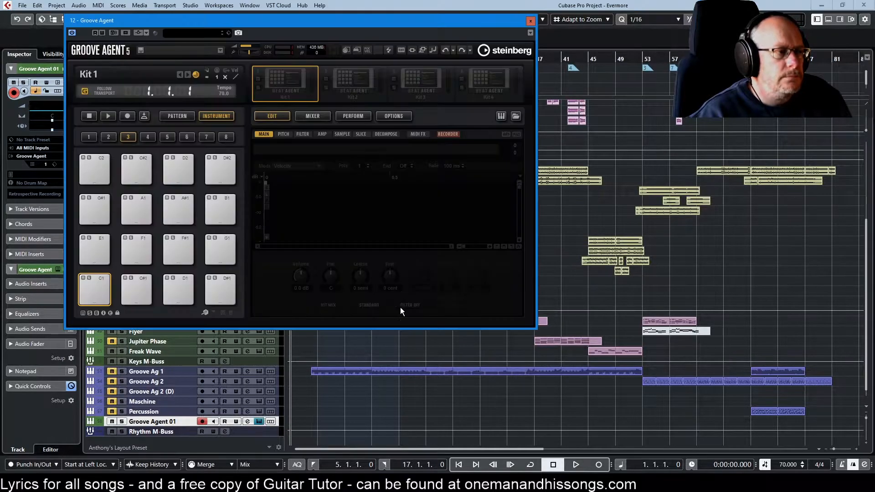
Load the Dual Djembe kit with its patterns into the first kit slot
{"action": "right_click", "coordinate": [279, 76]}
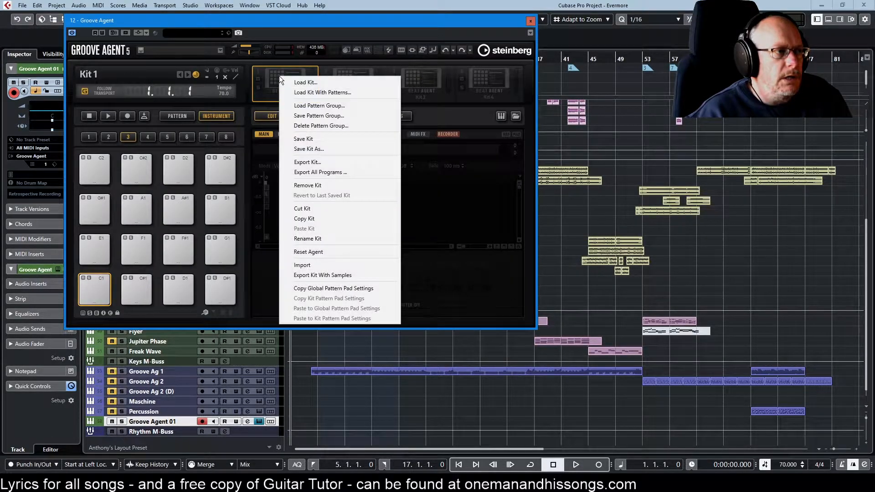
{"action": "left_click", "coordinate": [310, 93]}
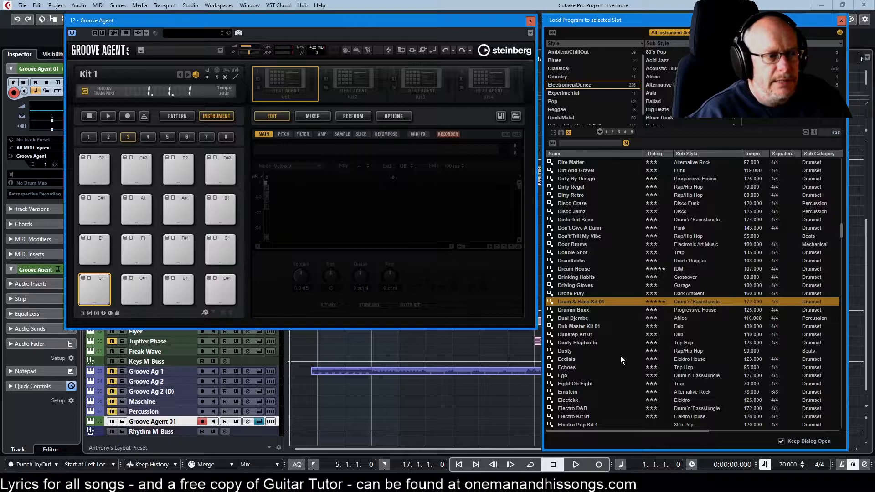
{"action": "left_click", "coordinate": [578, 319]}
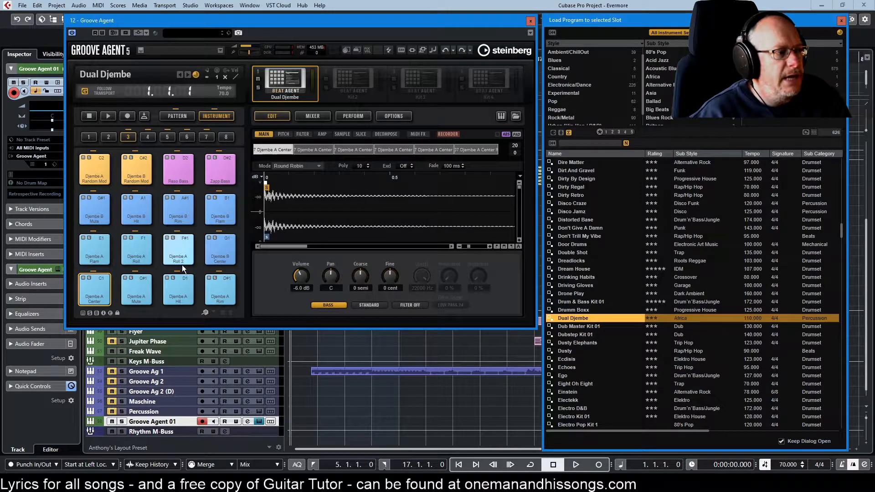
Show the Dual Djembe kit's Six Eight 1 pattern in the pattern editor and widen the pad name column
{"action": "left_click", "coordinate": [177, 116]}
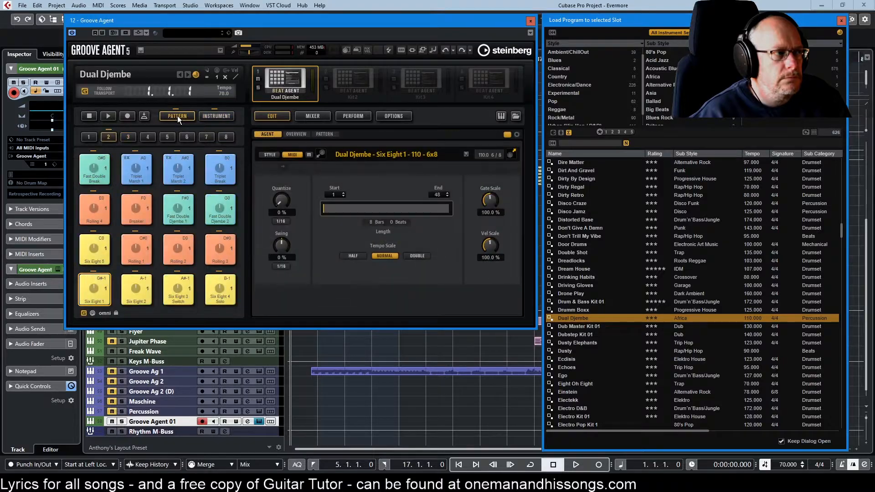
{"action": "left_click", "coordinate": [325, 134]}
{"action": "left_click_drag", "start_coordinate": [296, 223], "coordinate": [324, 223]}
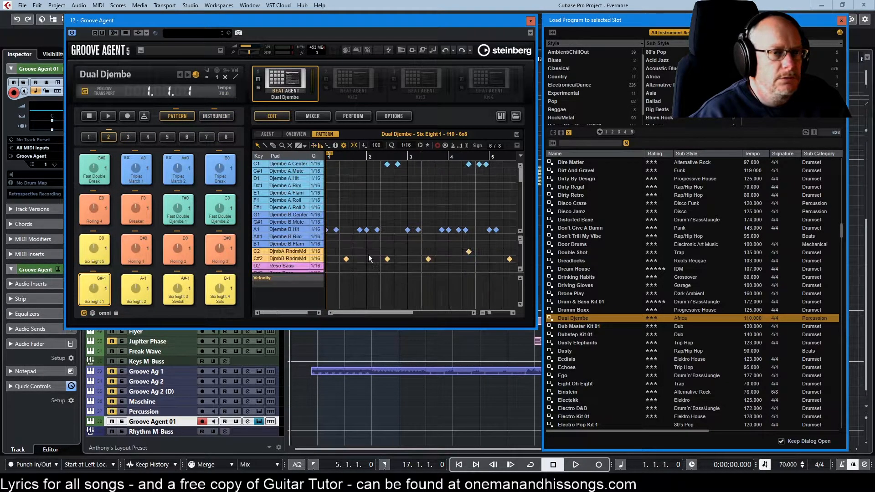
Reset the agent and remove the Dual Djembe kit from the first kit slot
{"action": "right_click", "coordinate": [292, 80]}
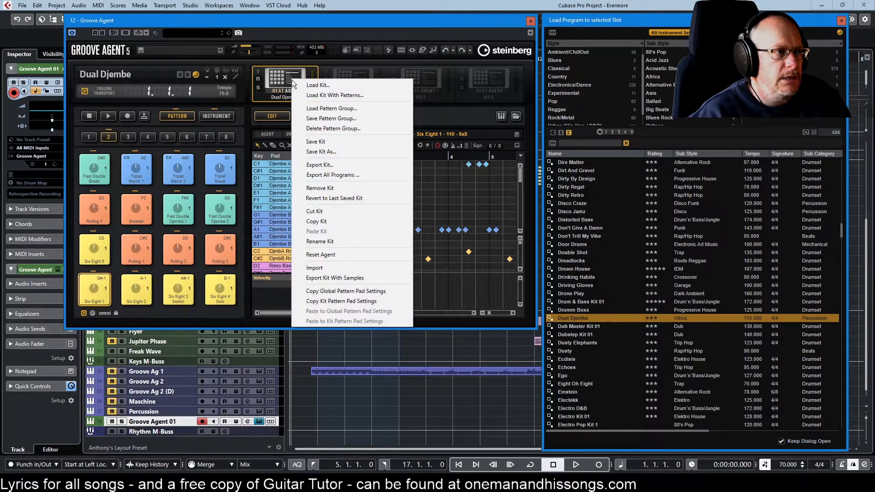
{"action": "left_click", "coordinate": [335, 256]}
{"action": "right_click", "coordinate": [295, 83]}
{"action": "left_click", "coordinate": [335, 180]}
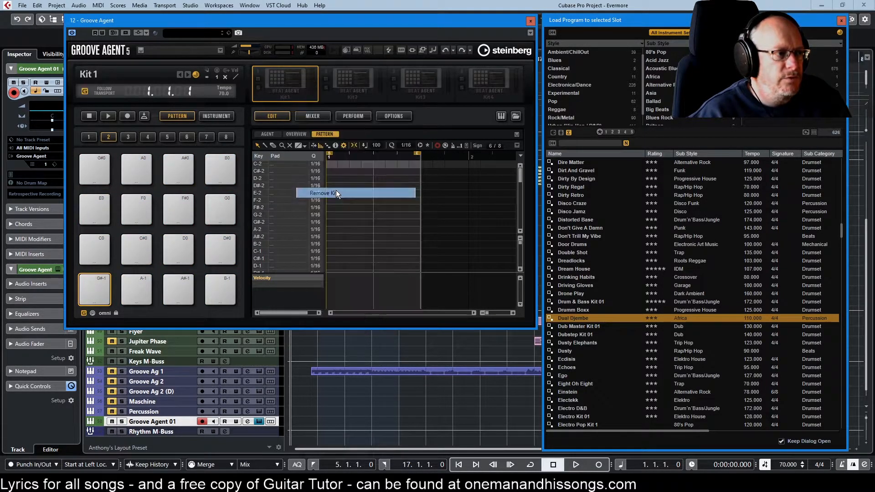
Load Drum & Bass Kit 01 into the emptied slot and compare its instrument pads with the pad names in the pattern editor
{"action": "right_click", "coordinate": [289, 80]}
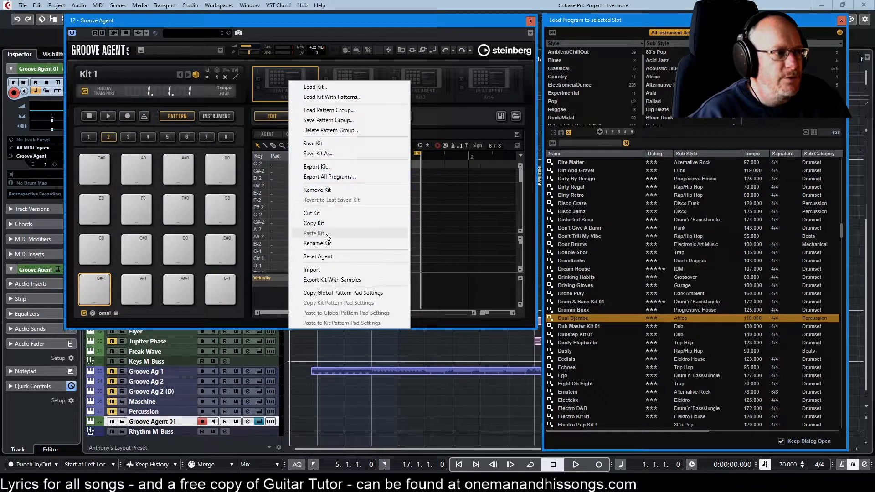
{"action": "left_click", "coordinate": [381, 28]}
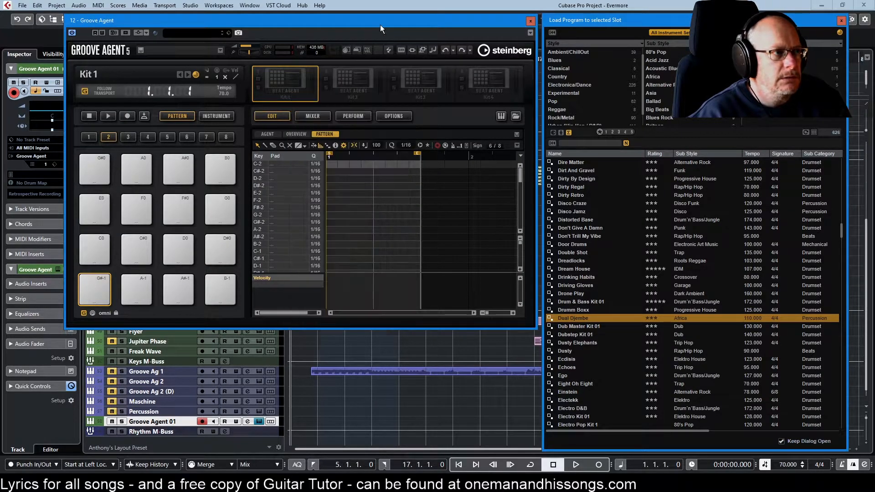
{"action": "left_click", "coordinate": [580, 302]}
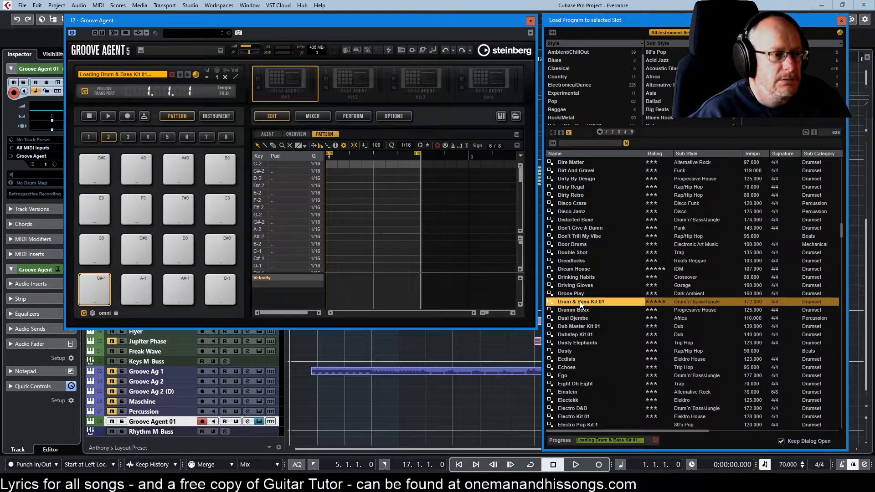
{"action": "left_click", "coordinate": [224, 117]}
{"action": "left_click", "coordinate": [184, 117]}
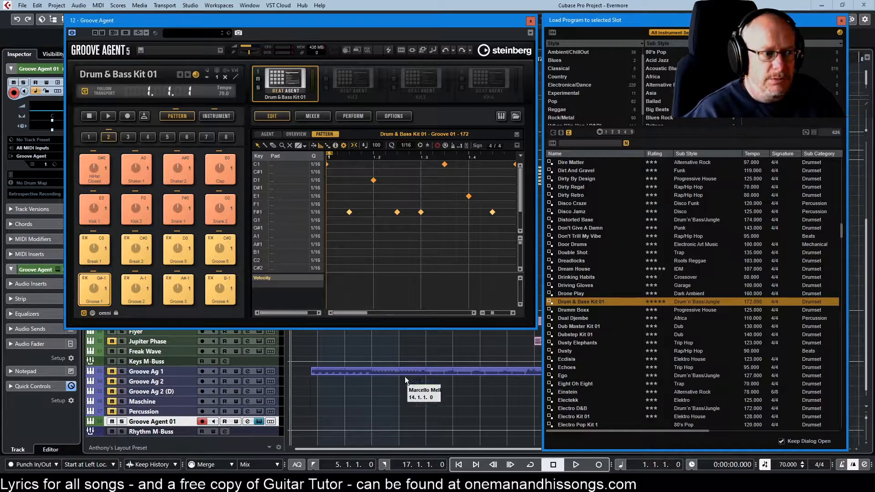
Replace the kit with Driving Gloves and compare its instrument pads with the full list of pad names in the pattern editor
{"action": "left_click", "coordinate": [566, 286]}
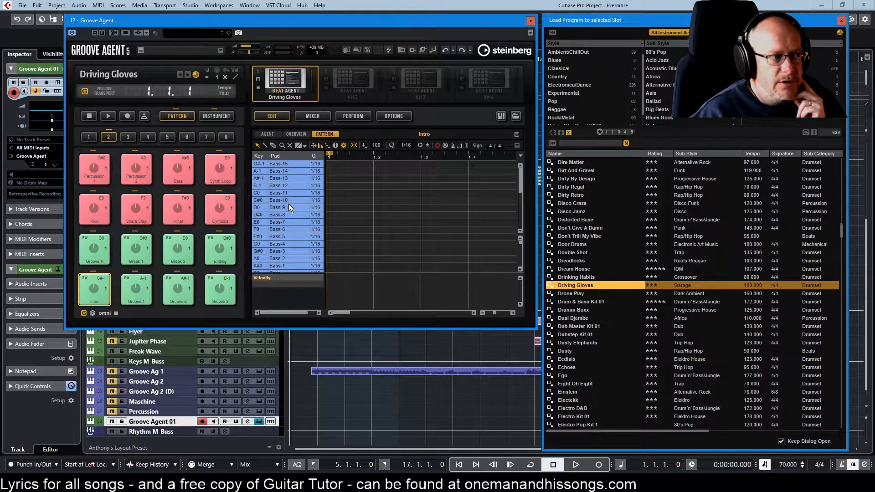
{"action": "left_click", "coordinate": [217, 115]}
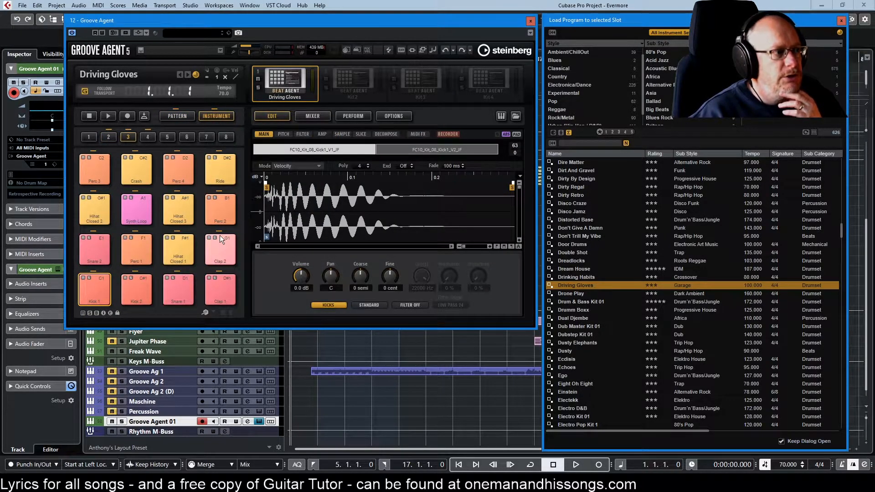
{"action": "left_click", "coordinate": [182, 116]}
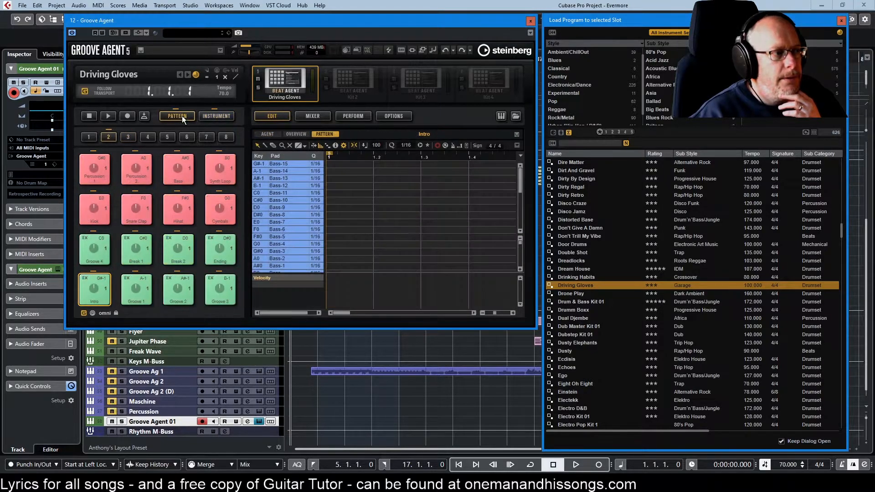
{"action": "scroll", "coordinate": [288, 214], "scroll_direction": "down", "scroll_amount": 5}
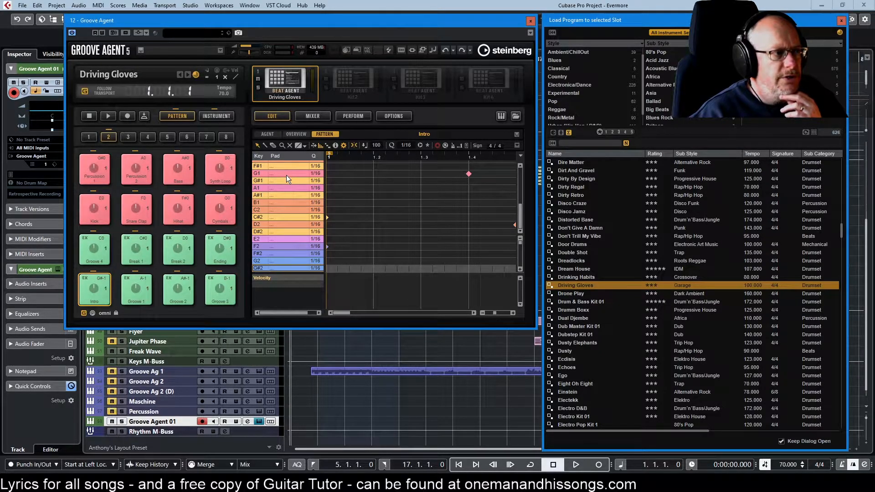
{"action": "scroll", "coordinate": [288, 178], "scroll_direction": "up", "scroll_amount": 5}
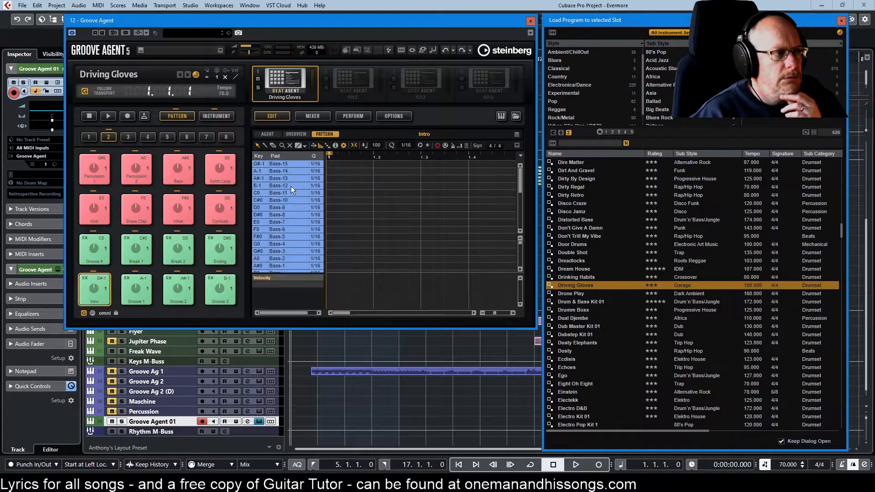
{"action": "scroll", "coordinate": [294, 192], "scroll_direction": "down", "scroll_amount": 4}
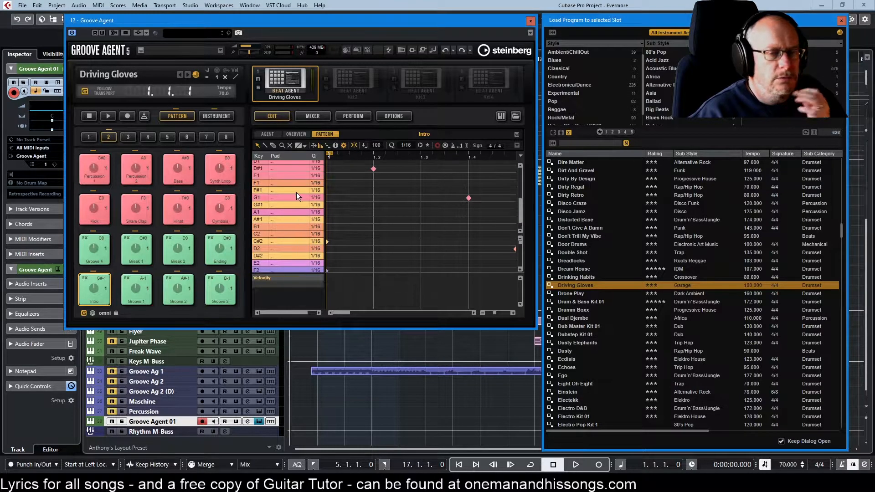
Load the Dual Djembe kit in the first slot and check its pad names in the pattern editor against its instrument pads
{"action": "left_click", "coordinate": [571, 318]}
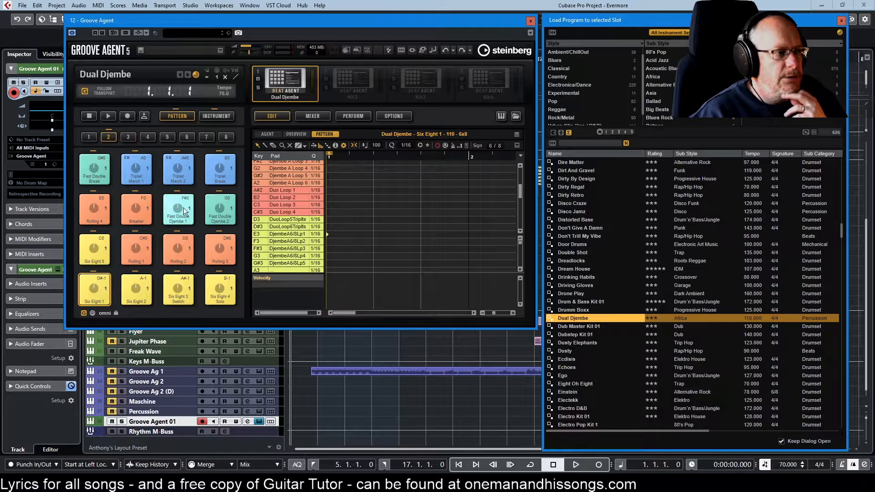
{"action": "scroll", "coordinate": [291, 219], "scroll_direction": "up", "scroll_amount": 4}
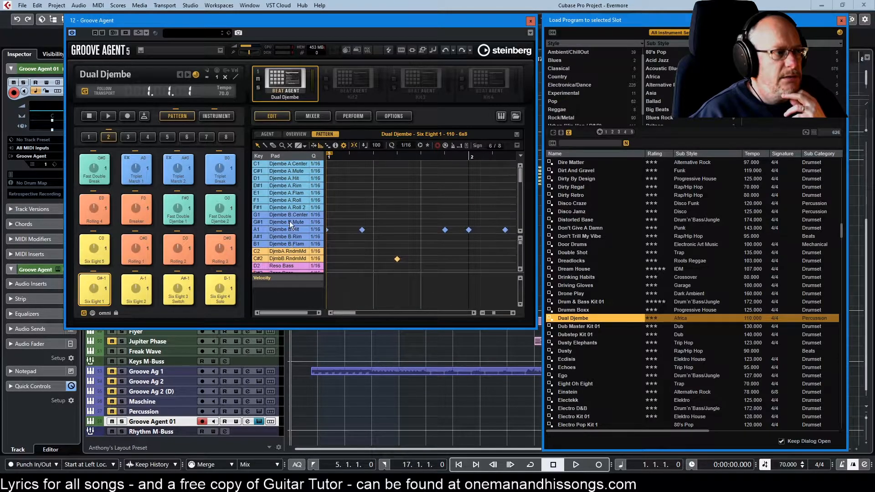
{"action": "left_click", "coordinate": [213, 115]}
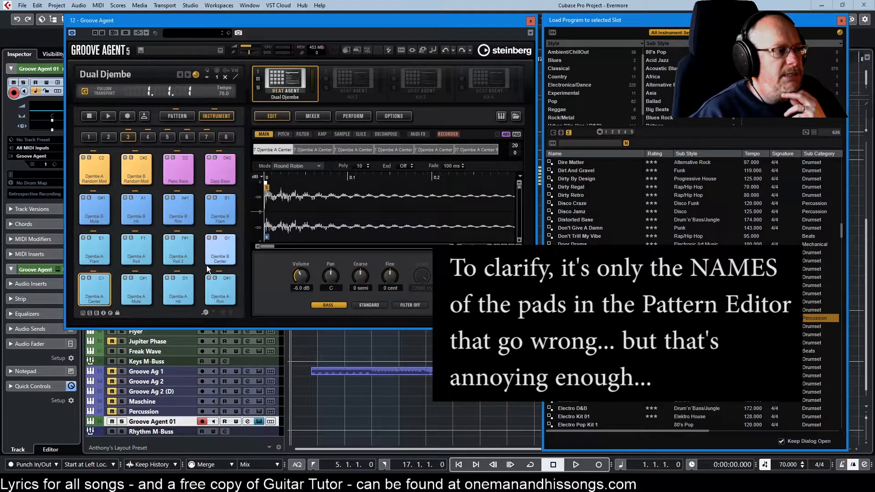
Replace Dual Djembe with Drum & Bass Kit 01 and play Groove 3 to check the pad names in the pattern editor
{"action": "left_click", "coordinate": [180, 117]}
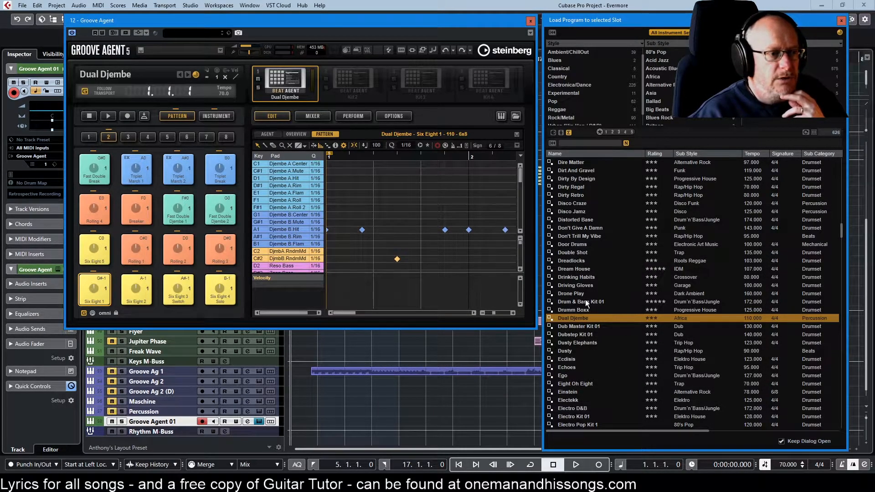
{"action": "left_click", "coordinate": [621, 302]}
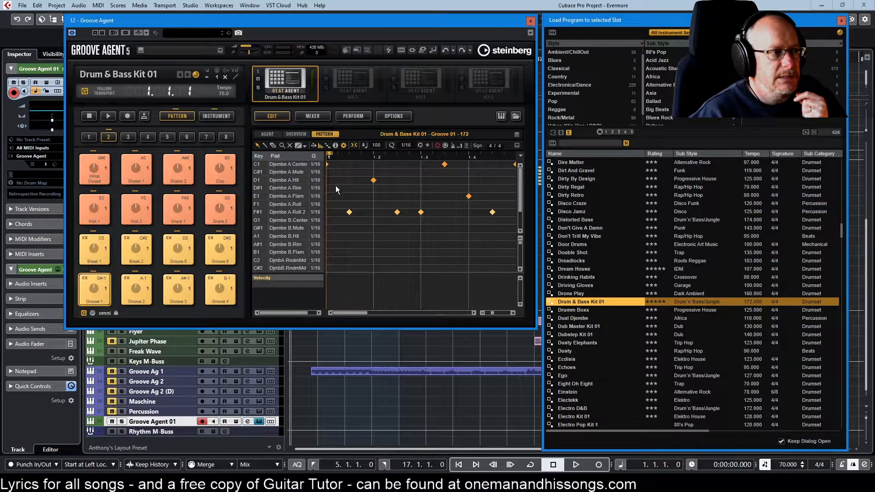
{"action": "left_click", "coordinate": [182, 300]}
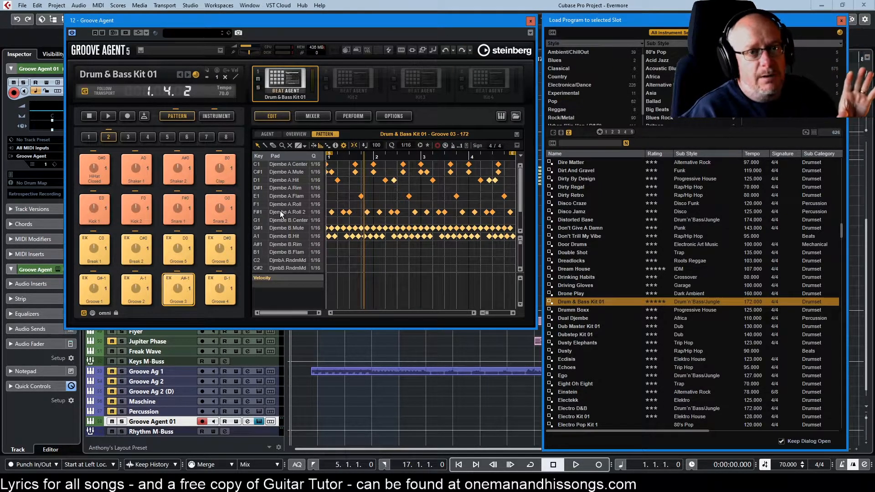
Delete the Groove Agent 01 track and add a fresh Groove Agent instrument track routed to Rhythm M-Buss
{"action": "left_click", "coordinate": [531, 22]}
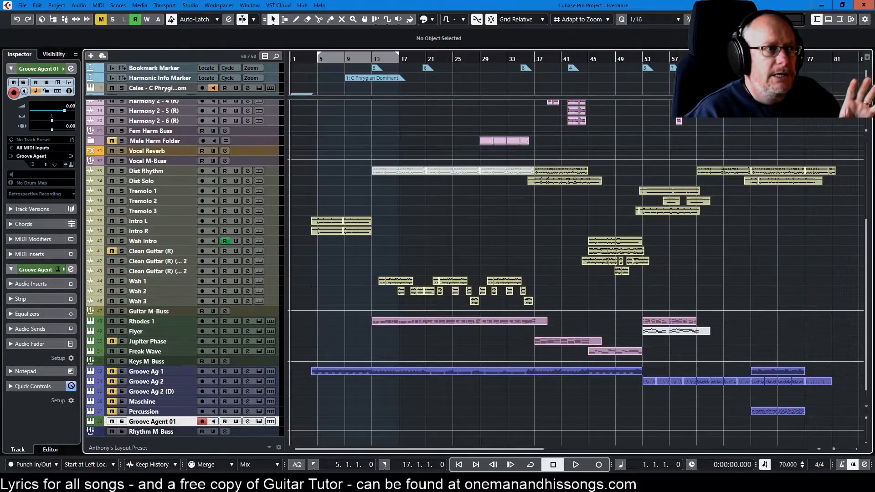
{"action": "right_click", "coordinate": [158, 420]}
{"action": "left_click", "coordinate": [185, 258]}
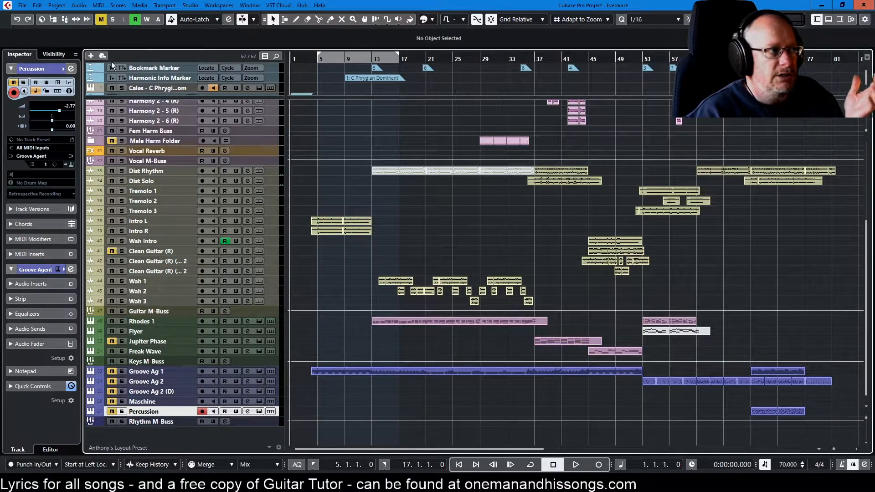
{"action": "left_click", "coordinate": [91, 55]}
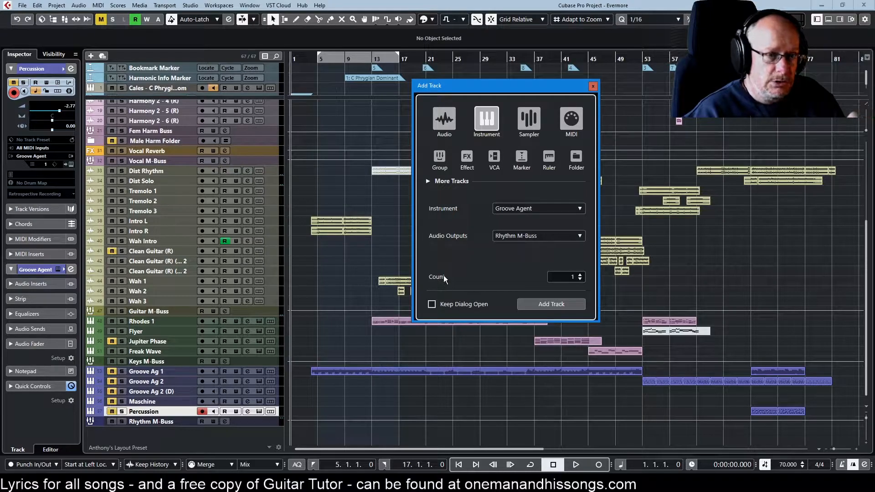
{"action": "left_click", "coordinate": [548, 305]}
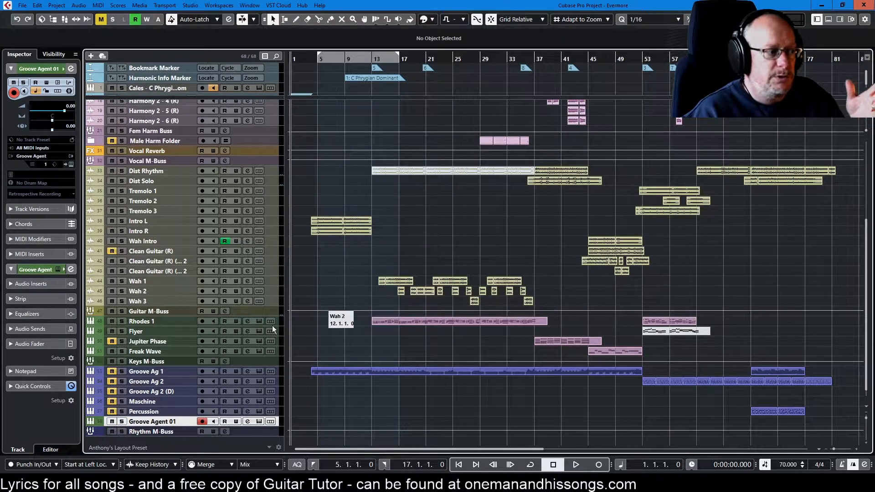
Load Drum & Bass Kit 01 with its patterns into the new track's first kit slot
{"action": "left_click", "coordinate": [259, 420]}
{"action": "right_click", "coordinate": [428, 147]}
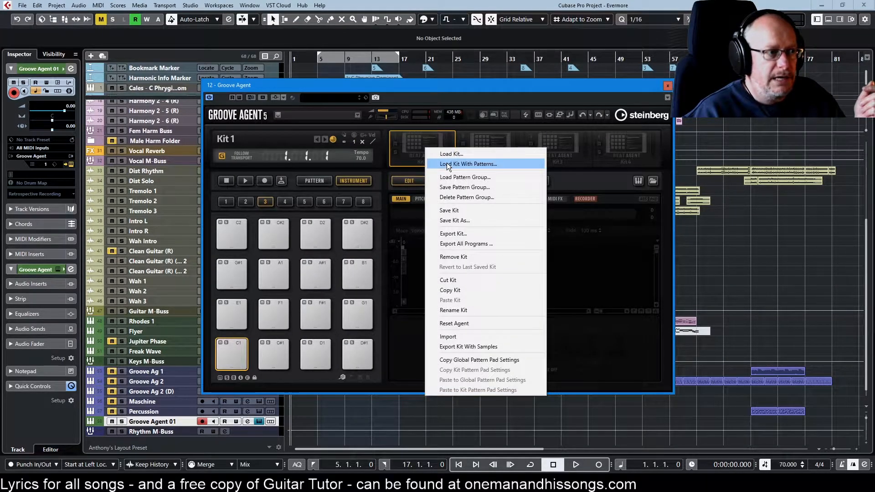
{"action": "left_click", "coordinate": [448, 165]}
{"action": "double_click", "coordinate": [587, 303]}
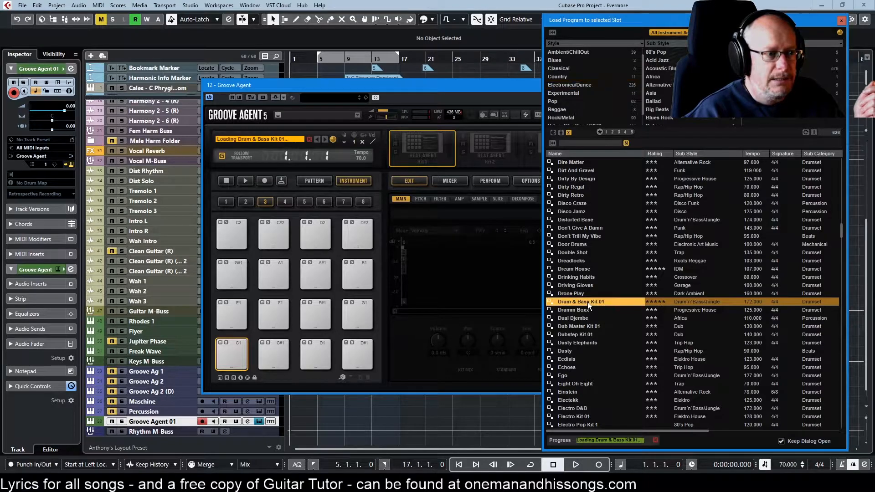
{"action": "left_click_drag", "start_coordinate": [495, 83], "coordinate": [324, 45]}
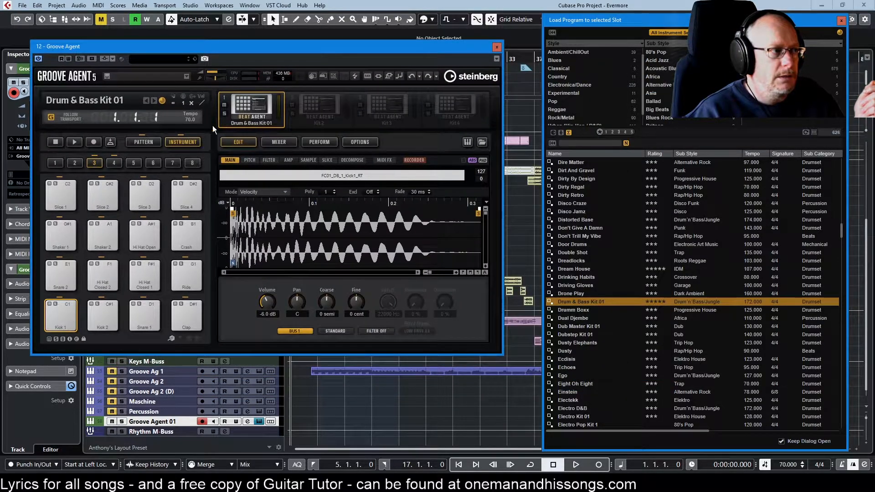
Show the kit's patterns in the pattern editor, enlarge the plug-in window to fit all pad lanes, and play Groove 3
{"action": "left_click", "coordinate": [138, 142]}
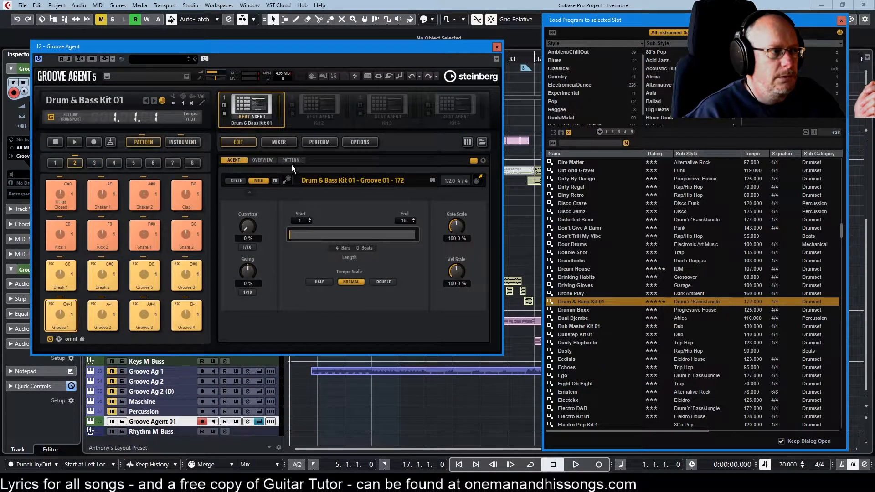
{"action": "left_click", "coordinate": [294, 160]}
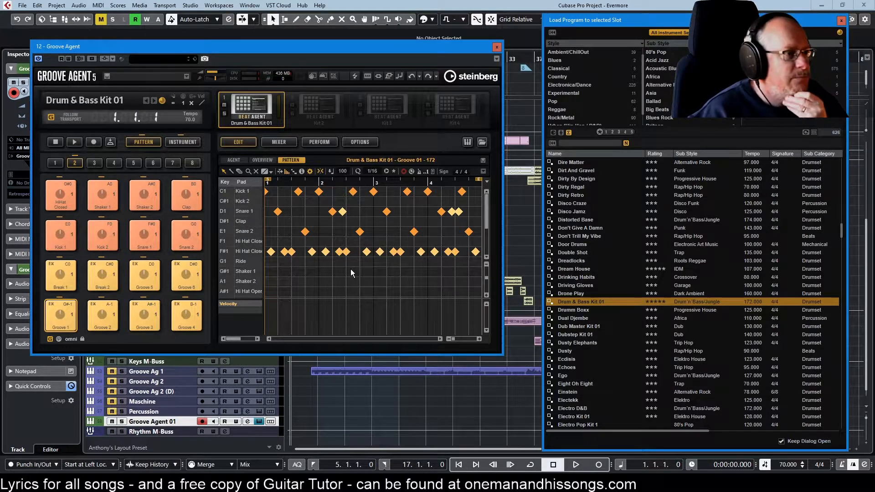
{"action": "left_click_drag", "start_coordinate": [259, 48], "coordinate": [234, 74]}
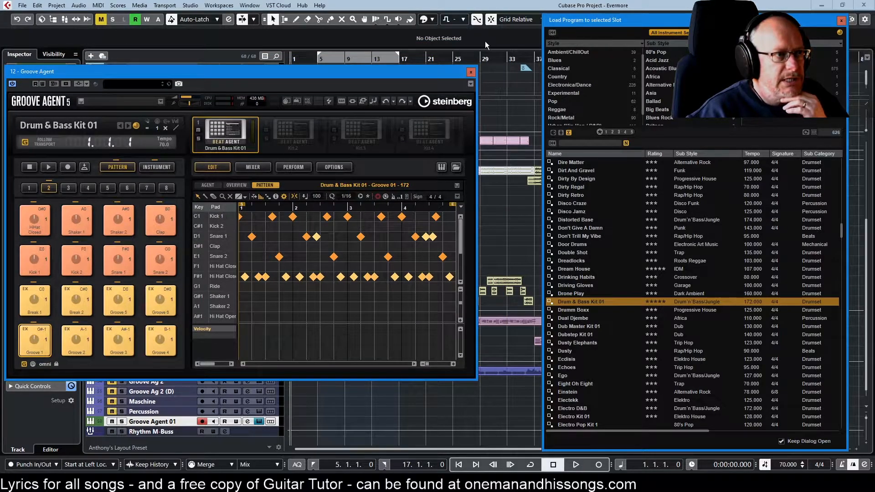
{"action": "left_click_drag", "start_coordinate": [420, 71], "coordinate": [418, 9]}
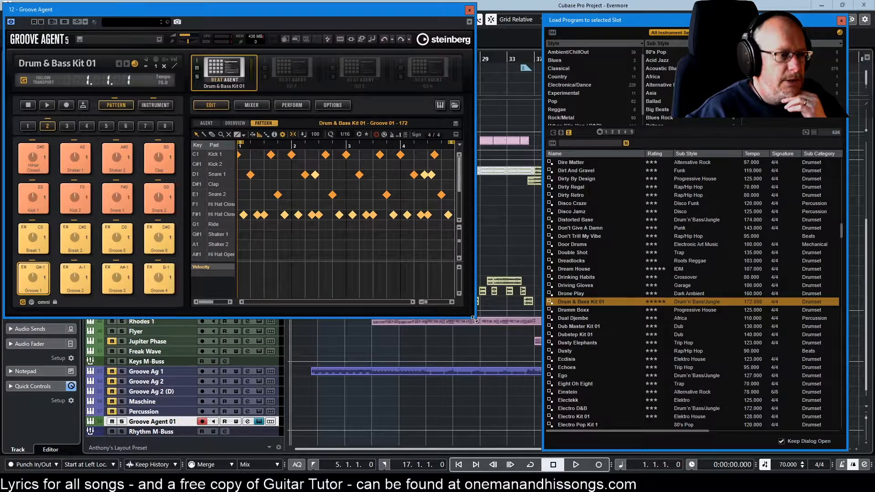
{"action": "left_click_drag", "start_coordinate": [474, 320], "coordinate": [542, 458]}
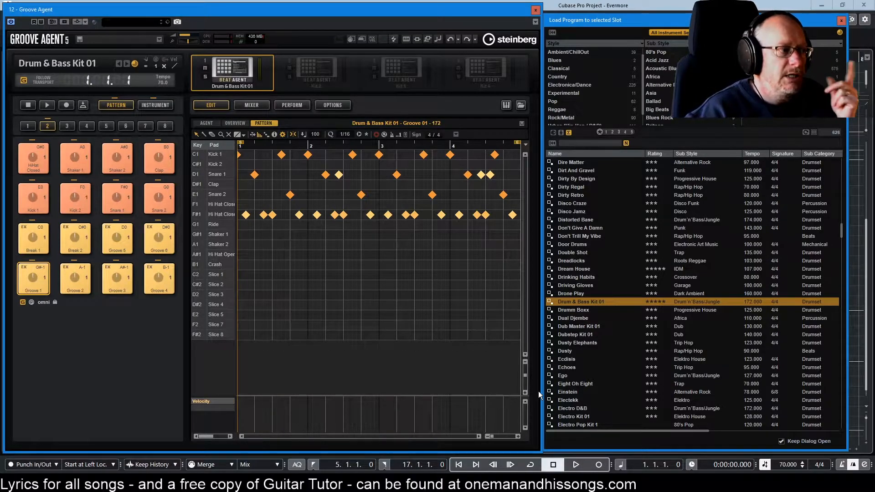
{"action": "left_click", "coordinate": [121, 285]}
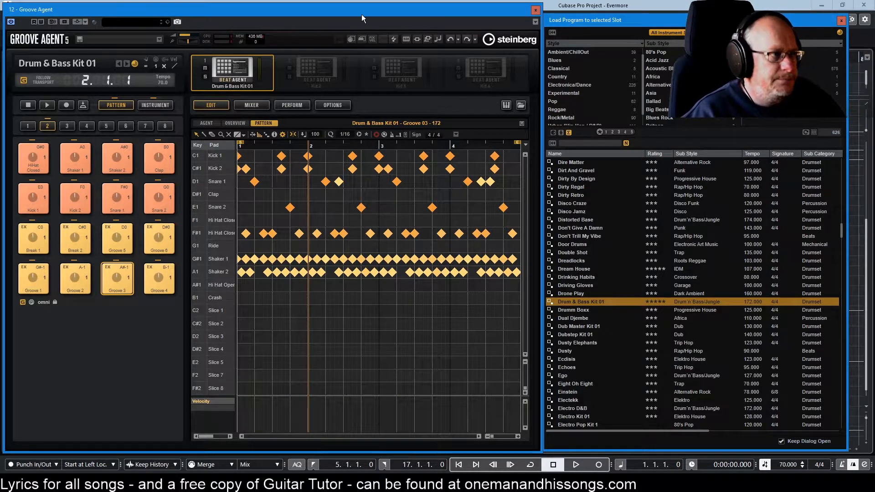
Load the Beat Agent pattern group "4am - Grooves - 128" into the empty pattern group 1
{"action": "left_click", "coordinate": [26, 126]}
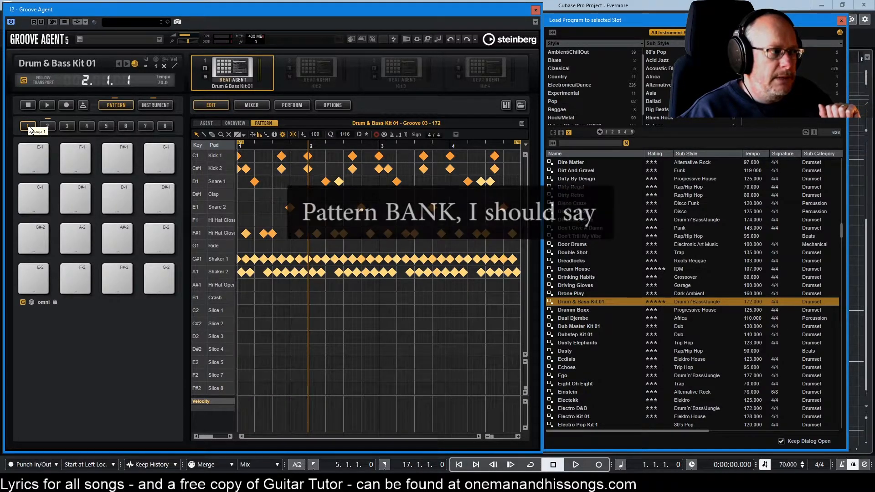
{"action": "right_click", "coordinate": [220, 69]}
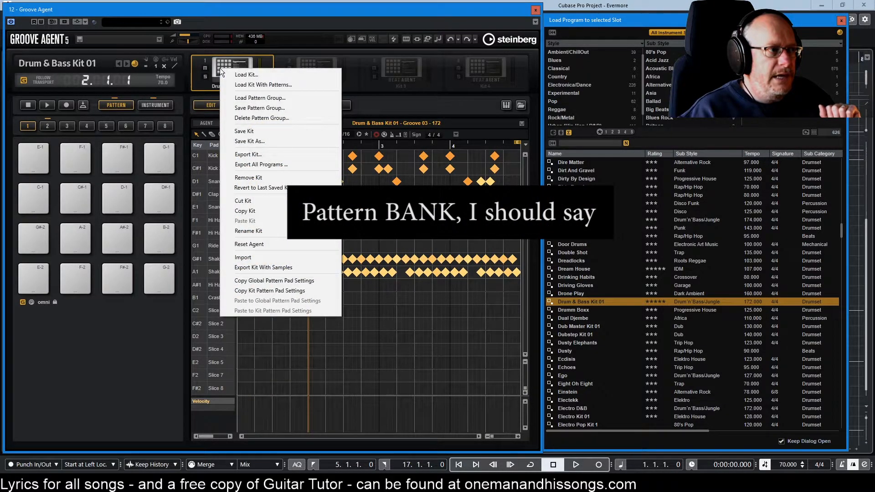
{"action": "left_click", "coordinate": [250, 98]}
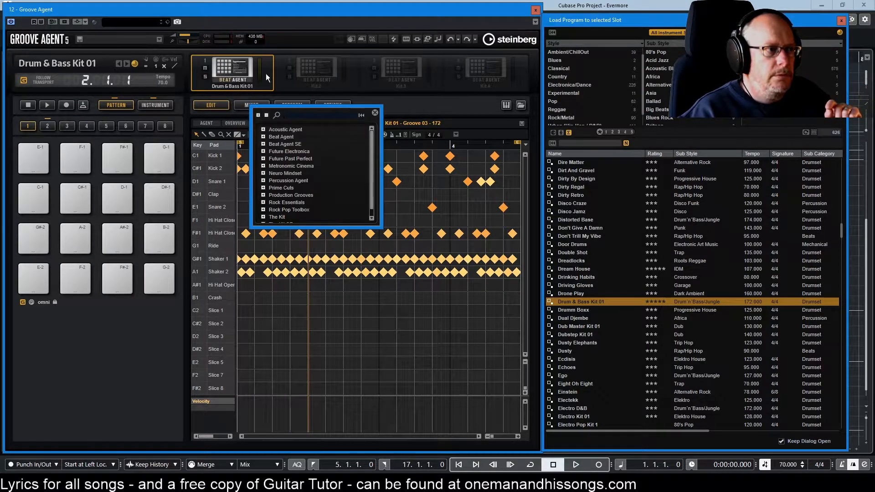
{"action": "left_click", "coordinate": [292, 111]}
{"action": "type", "text": "4am"}
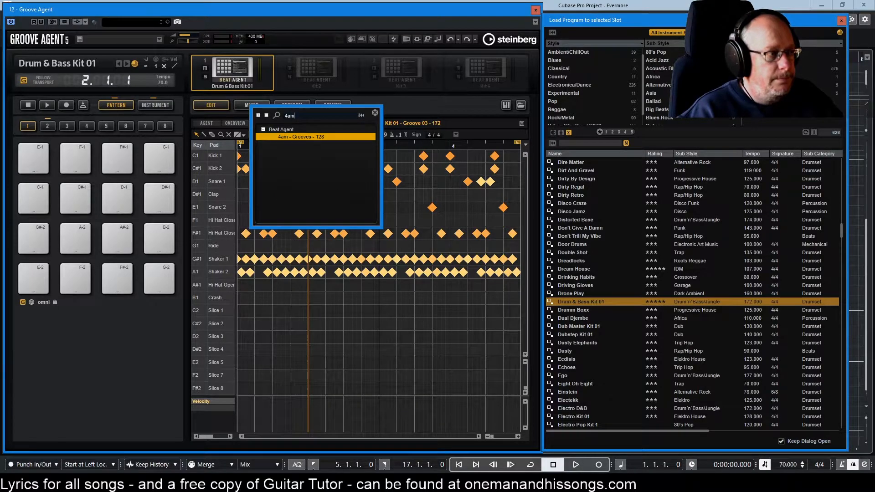
{"action": "double_click", "coordinate": [298, 136]}
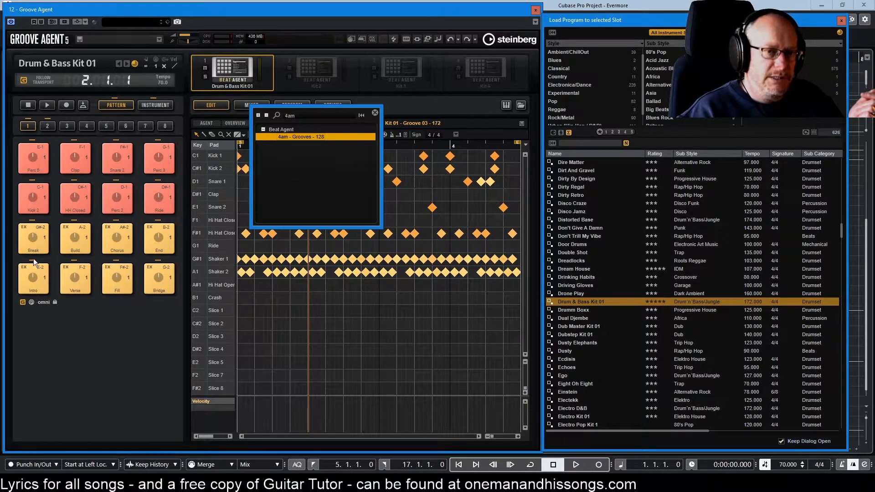
{"action": "left_click", "coordinate": [85, 356]}
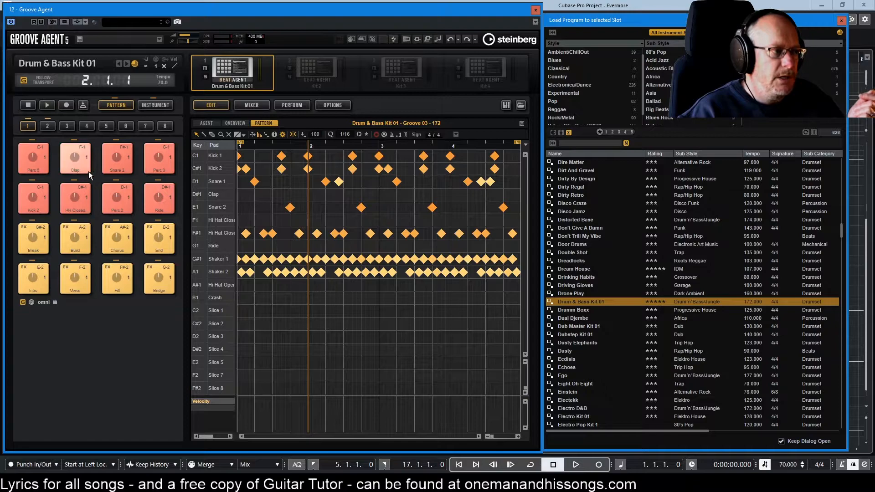
Play Groove 3 from pattern group 2 and Fill from group 1 to compare their pad lanes in the pattern editor
{"action": "left_click", "coordinate": [47, 126]}
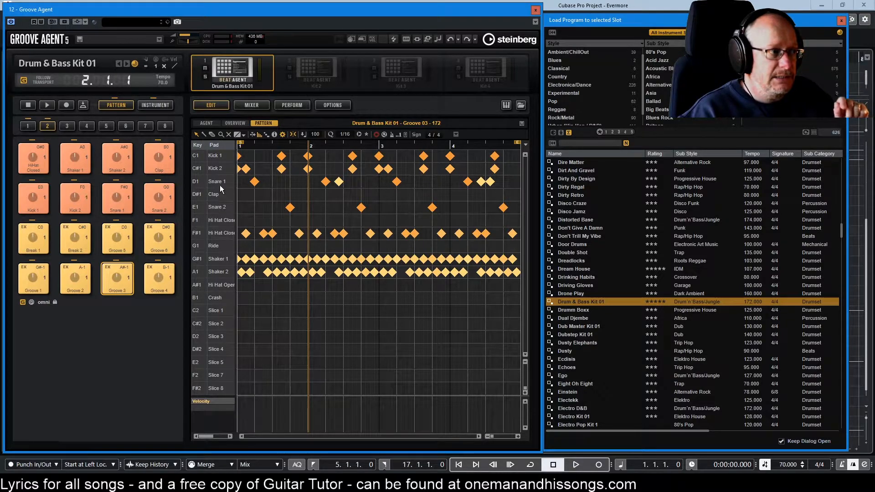
{"action": "left_click", "coordinate": [119, 279]}
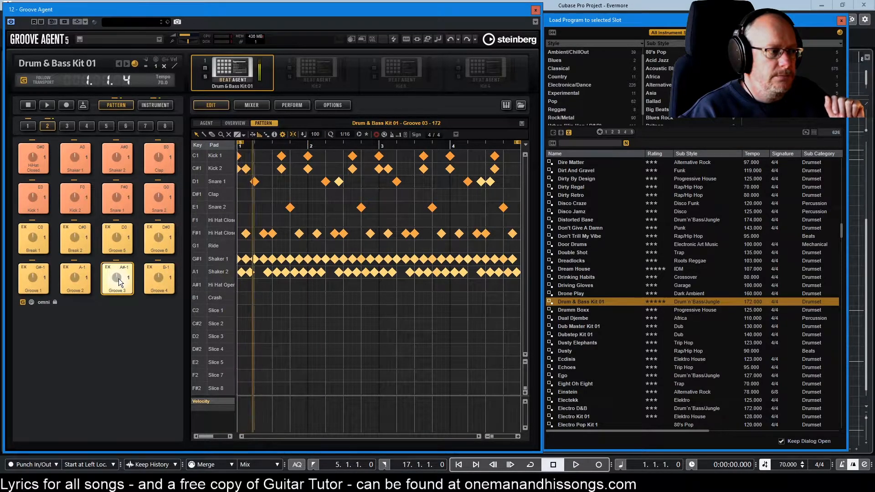
{"action": "left_click", "coordinate": [28, 127]}
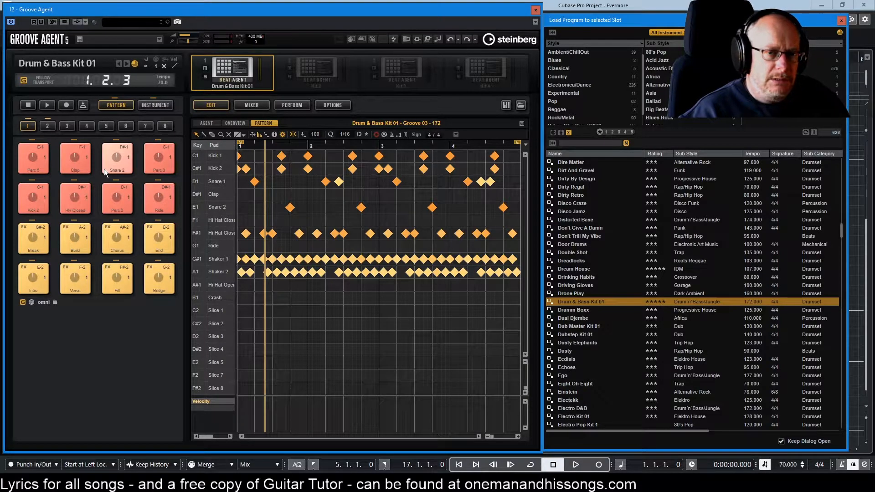
{"action": "left_click", "coordinate": [121, 277]}
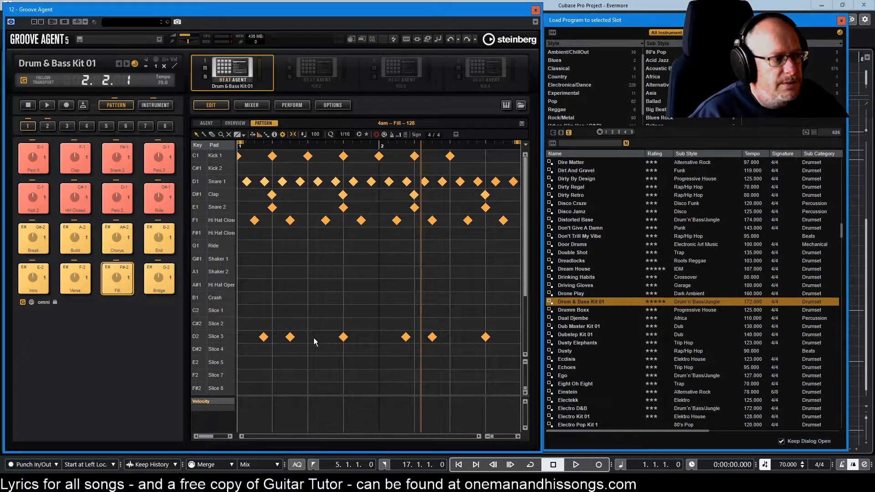
Select single notes in the Slice 3, Snare 2 and Clap lanes of the Fill pattern and display the note info line
{"action": "left_click", "coordinate": [291, 338]}
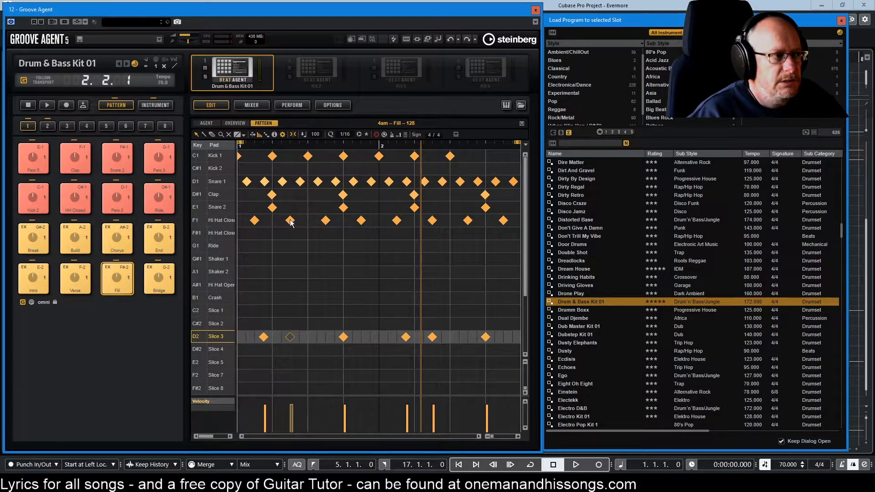
{"action": "left_click", "coordinate": [271, 207]}
{"action": "left_click", "coordinate": [271, 196]}
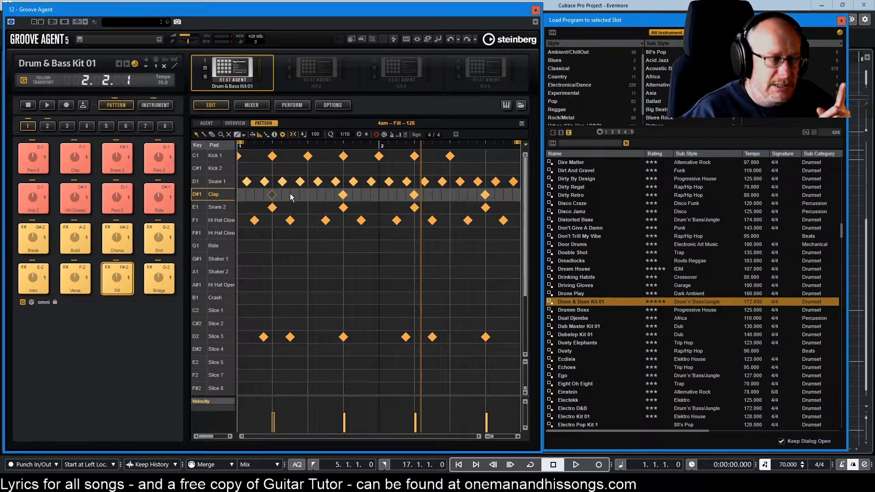
{"action": "left_click", "coordinate": [275, 135]}
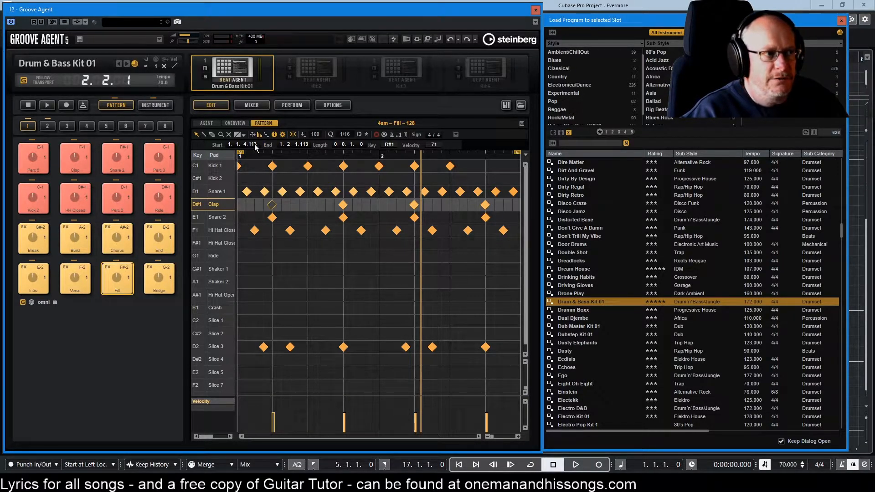
Set the velocity of the F1 hi-hat note at 1.3.3 to 95 and deselect the note
{"action": "left_click", "coordinate": [326, 230]}
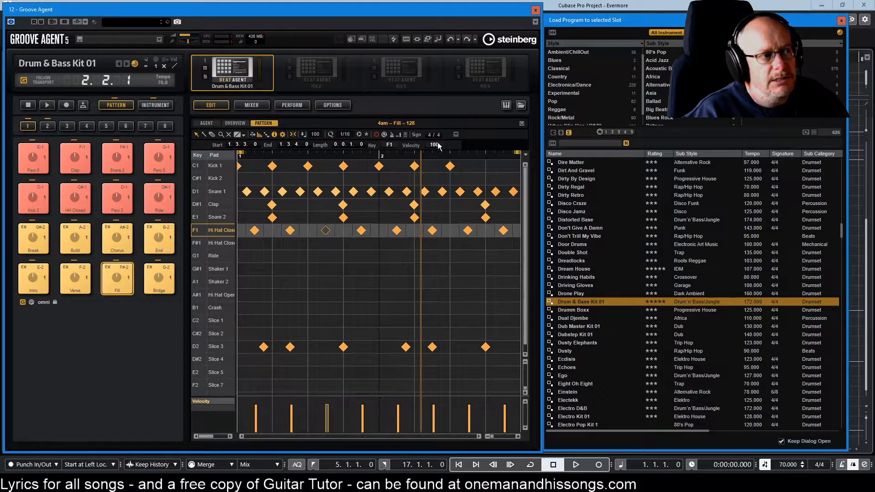
{"action": "scroll", "coordinate": [434, 146], "scroll_direction": "down", "scroll_amount": 15}
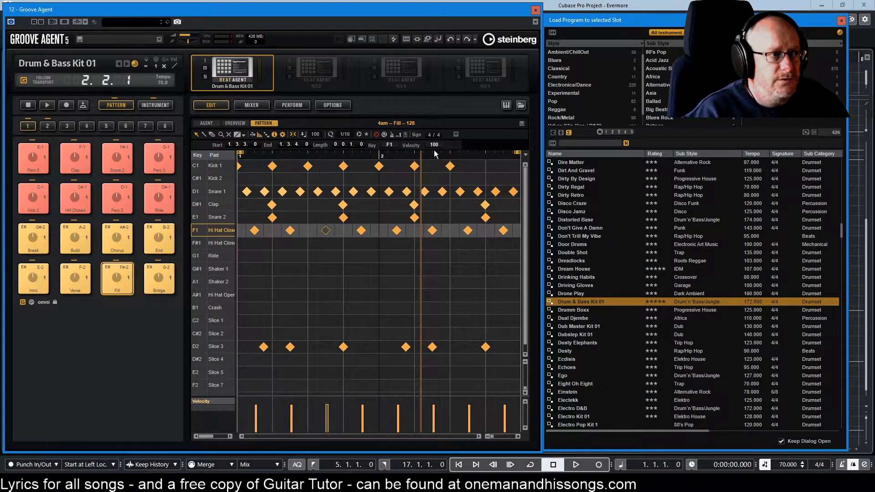
{"action": "scroll", "coordinate": [437, 145], "scroll_direction": "up", "scroll_amount": 7}
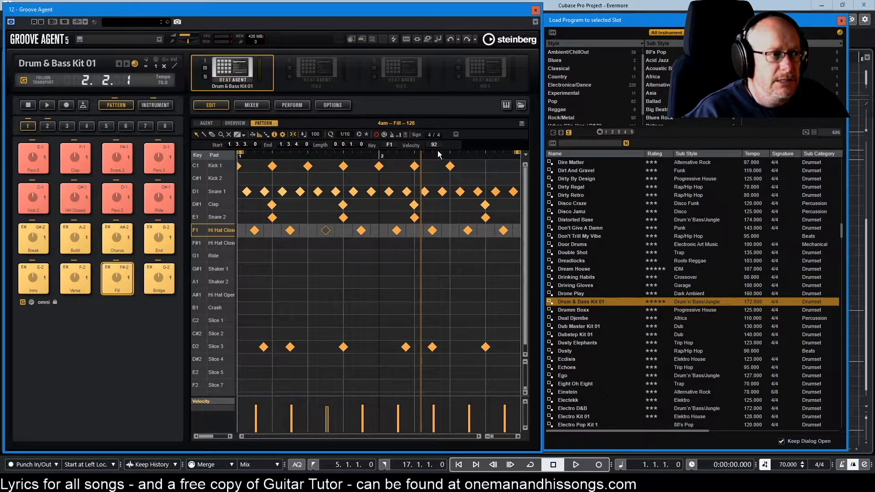
{"action": "scroll", "coordinate": [440, 151], "scroll_direction": "up", "scroll_amount": 1}
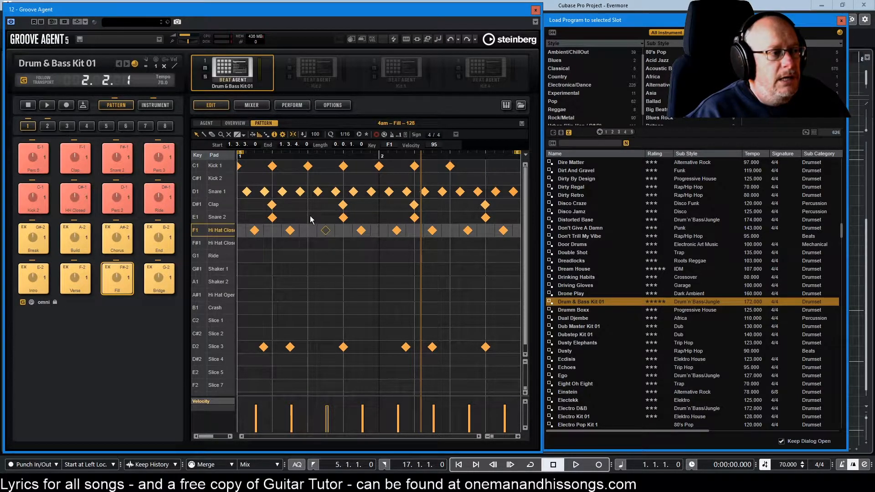
{"action": "left_click", "coordinate": [330, 289]}
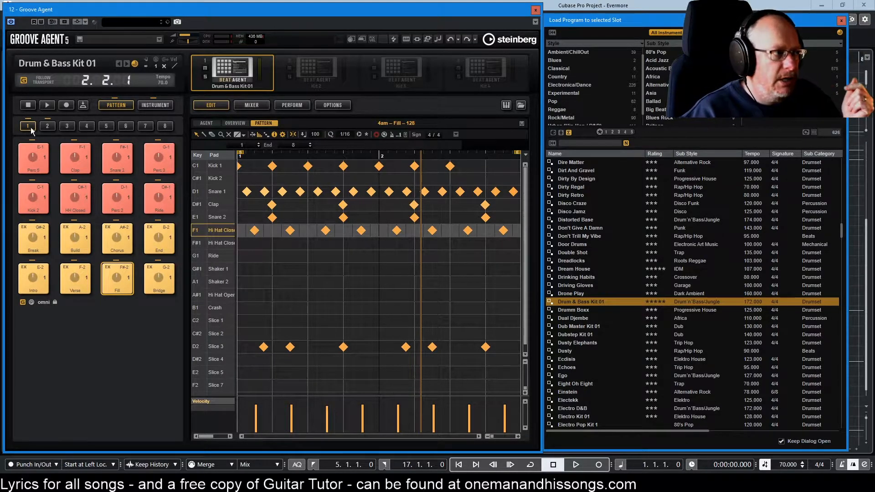
Open Groove 3 from pattern group 2 in the pattern editor, and return to the Fill pattern in group 1
{"action": "left_click", "coordinate": [48, 126]}
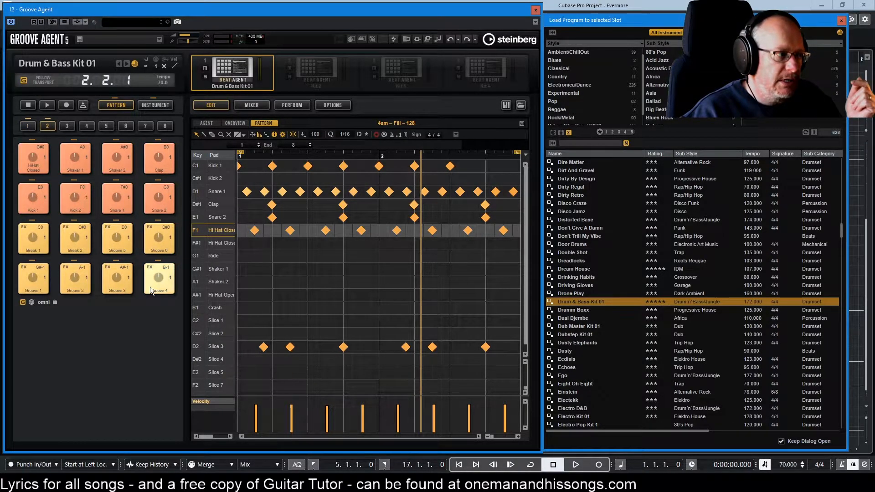
{"action": "left_click", "coordinate": [126, 280]}
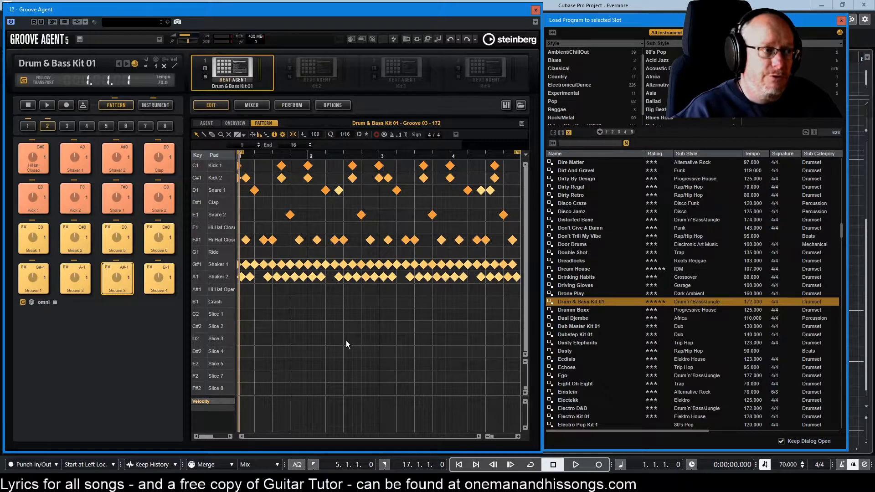
{"action": "left_click", "coordinate": [28, 126]}
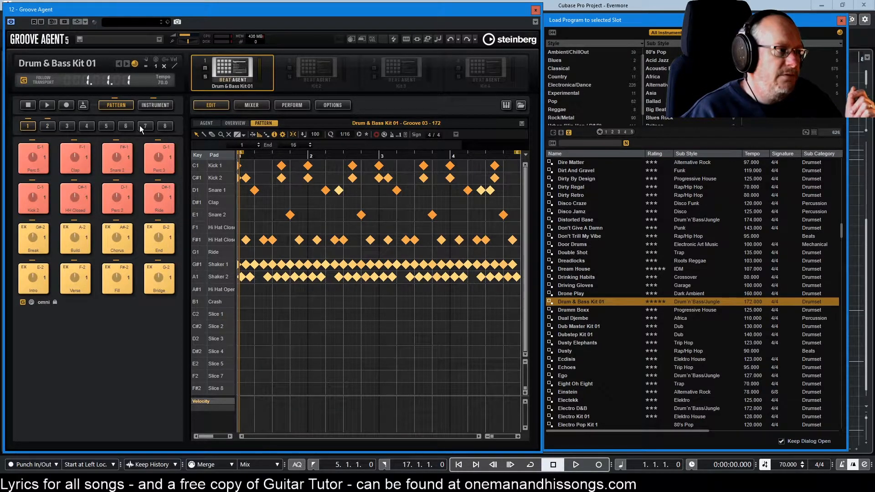
{"action": "left_click", "coordinate": [118, 277]}
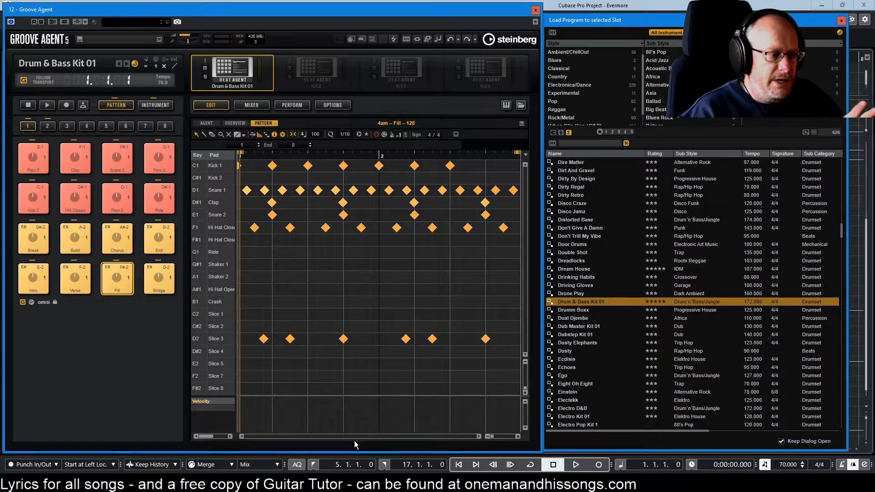
Enable Follow Transport in Groove Agent and play the Fill pattern with the project transport, stopping after a short listen
{"action": "key", "text": "space"}
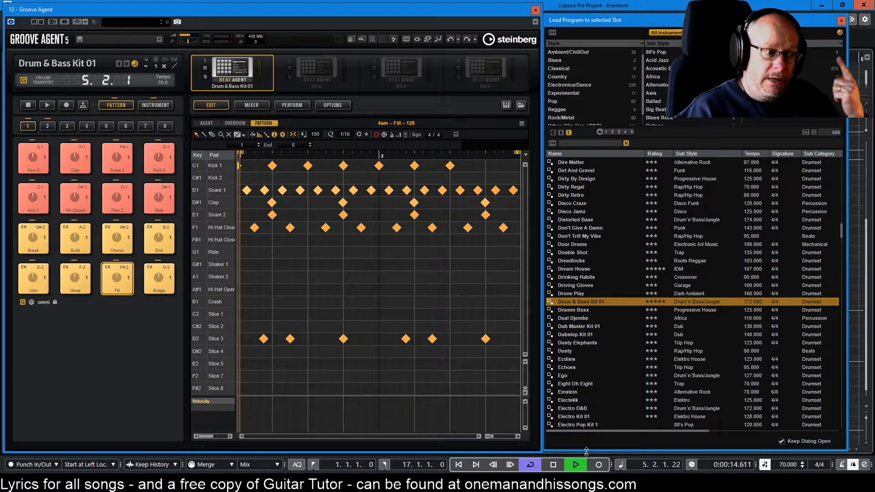
{"action": "left_click", "coordinate": [553, 466]}
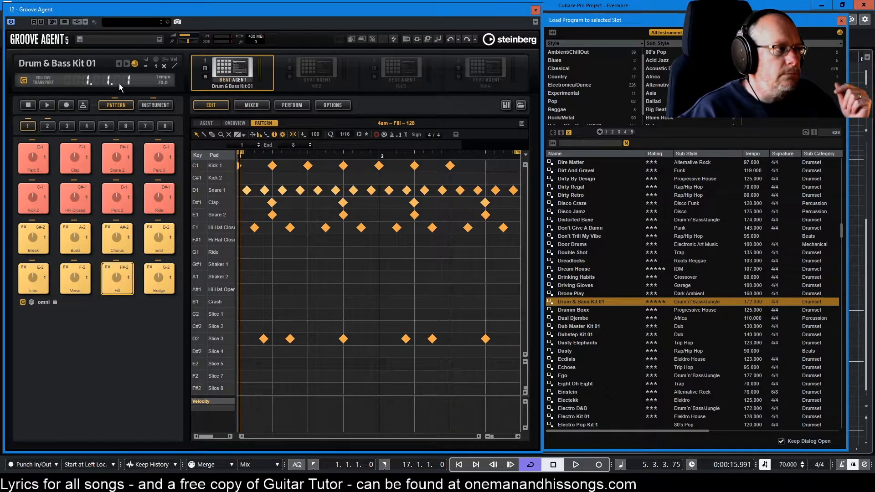
{"action": "left_click", "coordinate": [45, 82]}
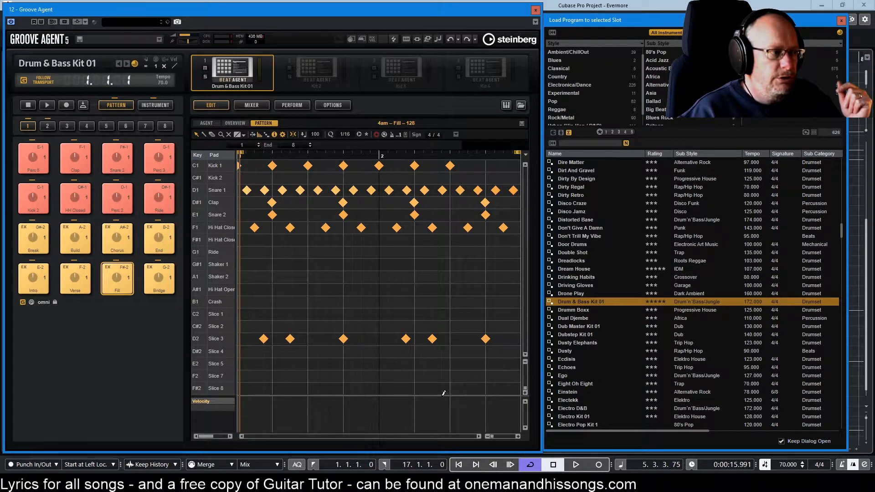
{"action": "key", "text": "space"}
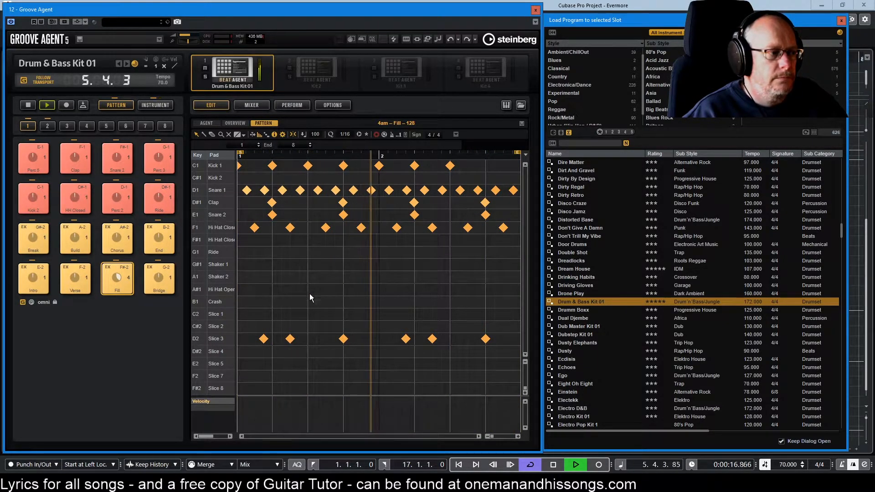
{"action": "key", "text": "space"}
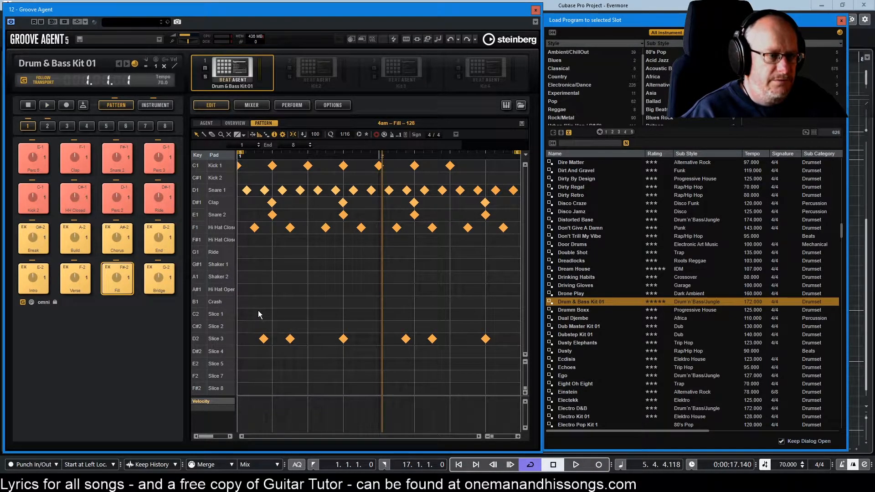
Try moving all notes on D2 (Slice 3) up to the Shaker 2 lane, and undo the move
{"action": "left_click", "coordinate": [263, 340]}
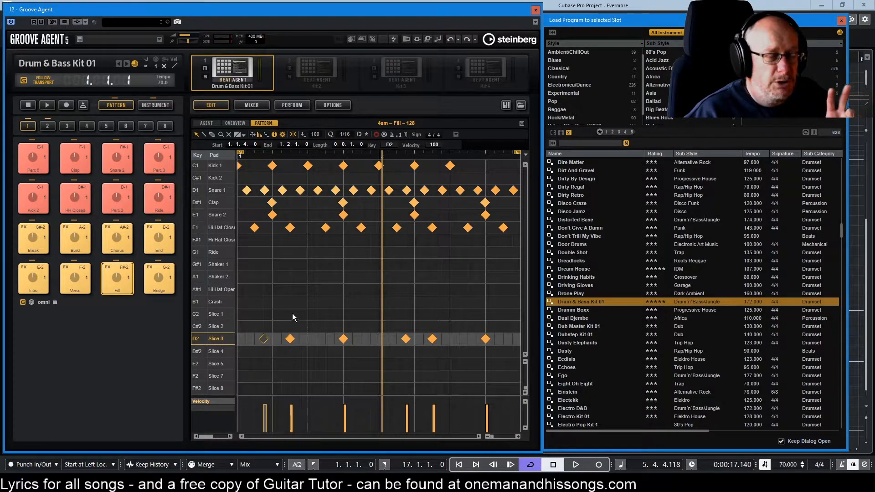
{"action": "right_click", "coordinate": [217, 340]}
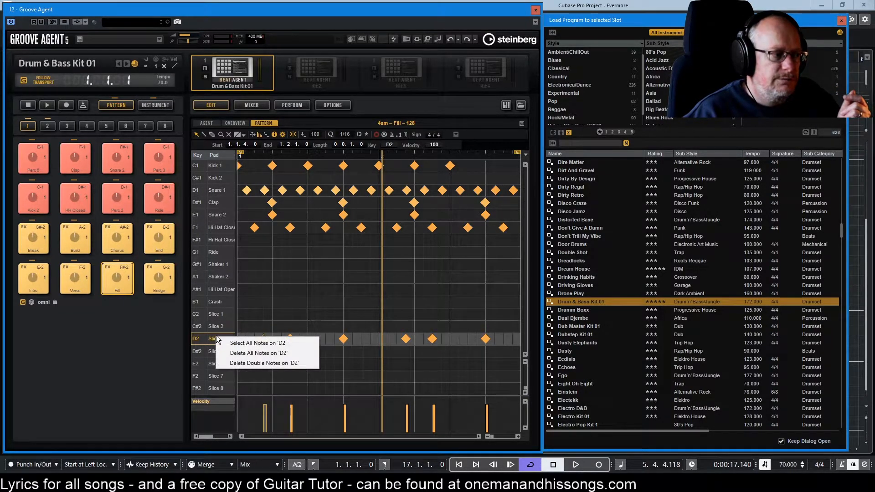
{"action": "left_click", "coordinate": [242, 344]}
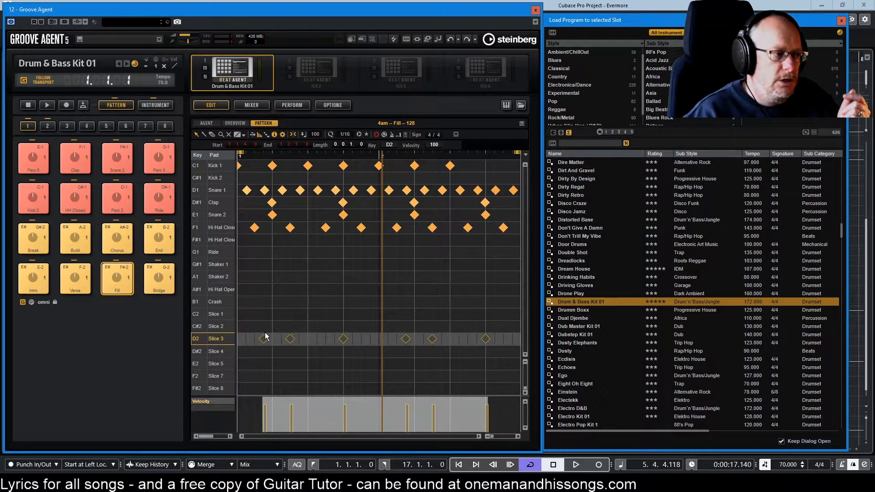
{"action": "left_click_drag", "start_coordinate": [263, 341], "coordinate": [263, 278]}
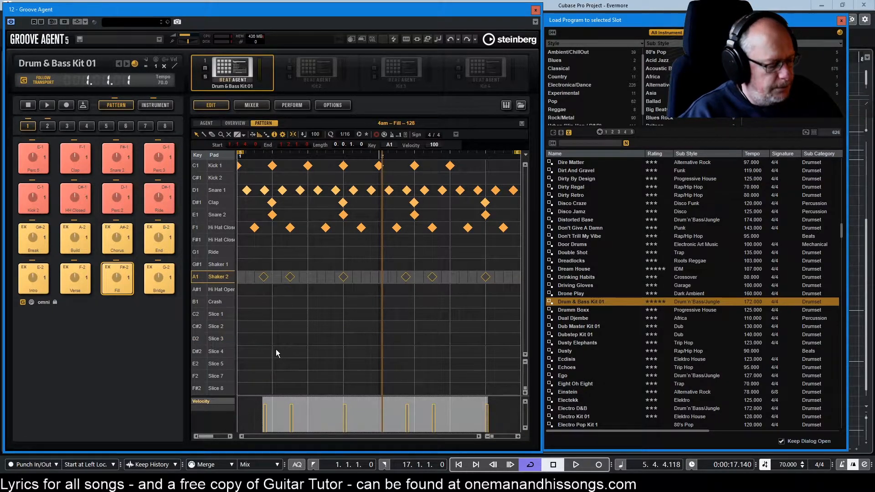
{"action": "key", "text": "ctrl+z"}
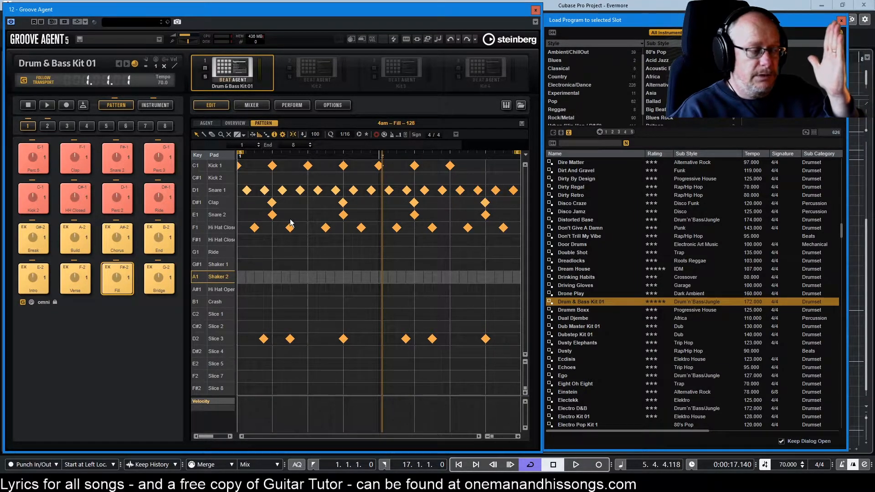
Select single Slice 3 notes one by one, and with snap off nudge the third one slightly earlier to 1.3.4.101
{"action": "left_click", "coordinate": [265, 340]}
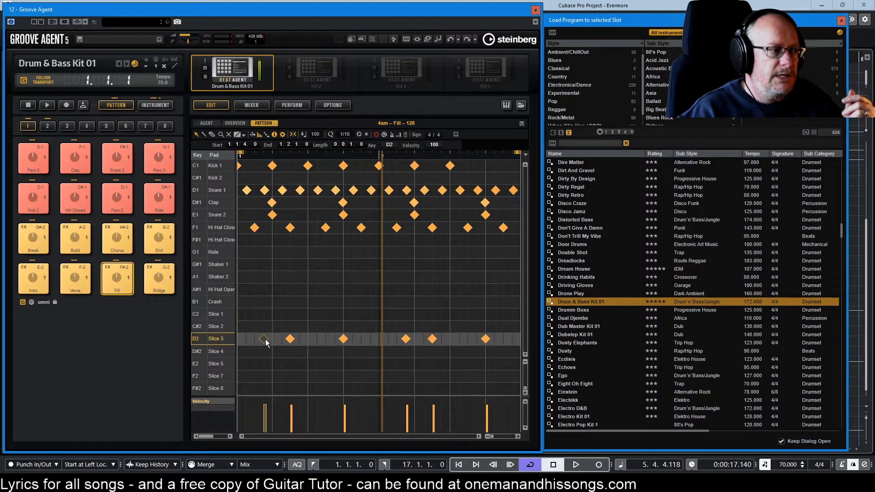
{"action": "left_click", "coordinate": [291, 340]}
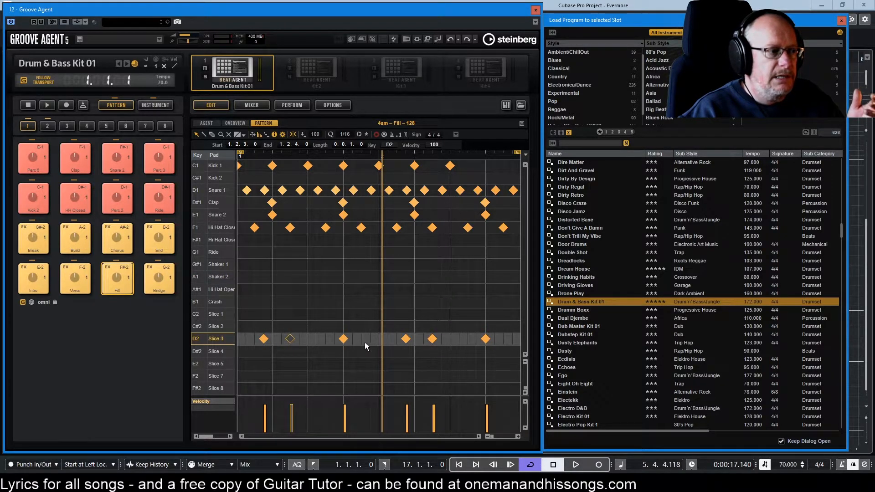
{"action": "left_click", "coordinate": [344, 339]}
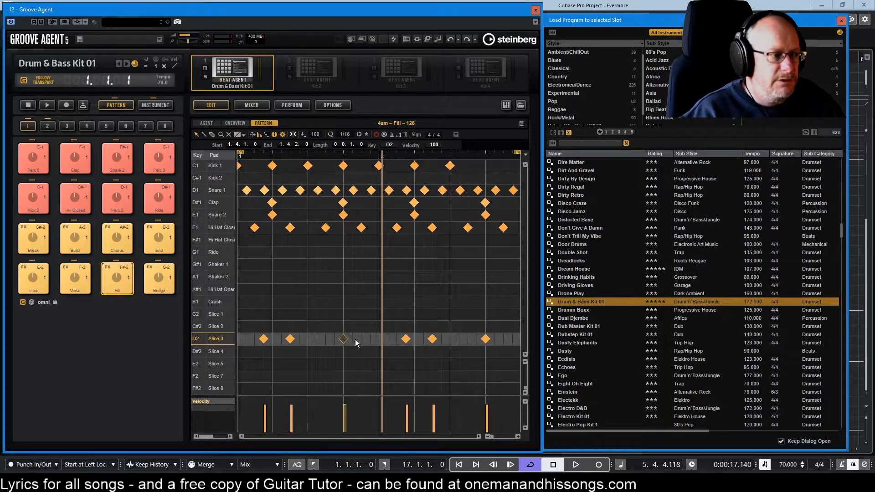
{"action": "left_click_drag", "start_coordinate": [342, 340], "coordinate": [340, 340]}
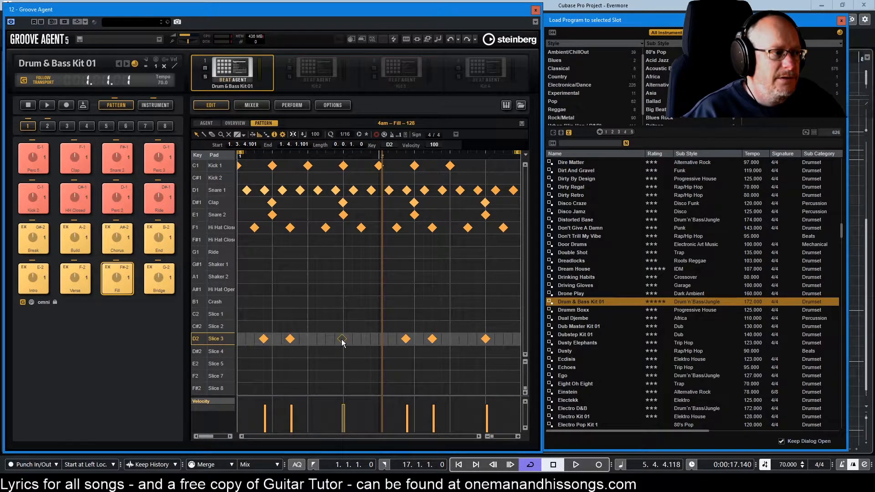
Try moving the third Slice 3 note to the Shaker 2 lane with snap off and with snap on, undoing each move
{"action": "left_click_drag", "start_coordinate": [343, 343], "coordinate": [343, 282]}
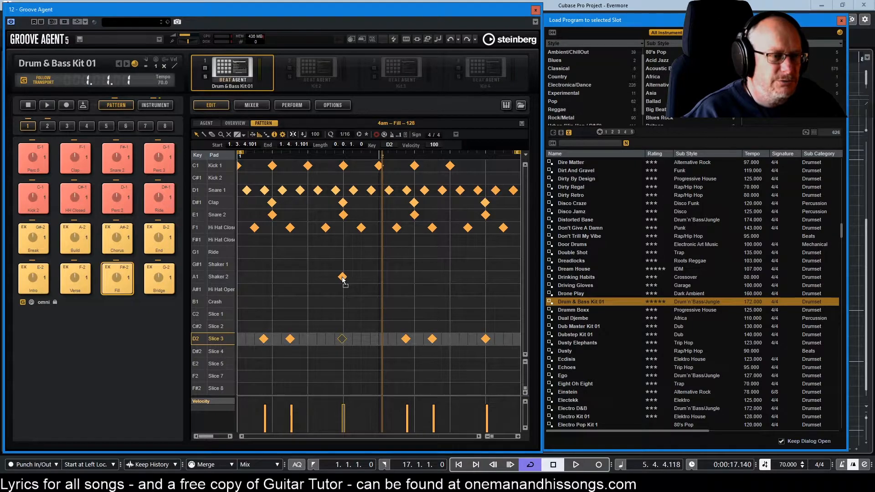
{"action": "left_click_drag", "start_coordinate": [343, 278], "coordinate": [342, 279]}
{"action": "key", "text": "ctrl+z"}
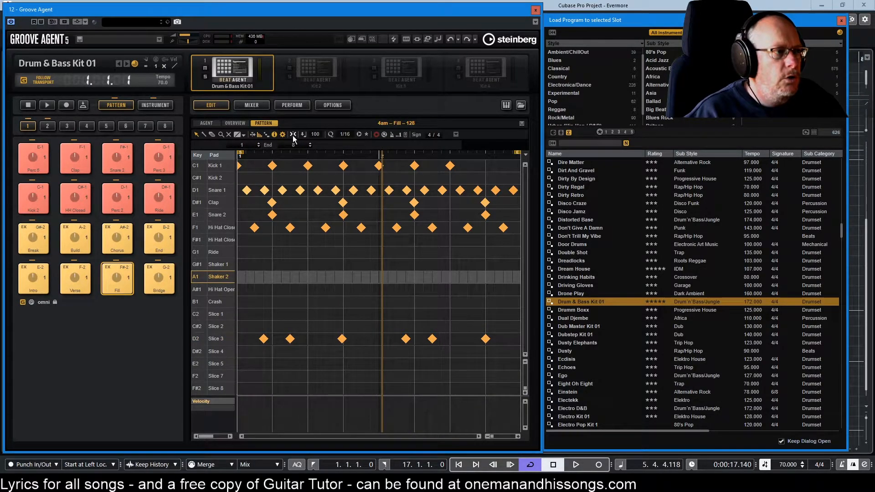
{"action": "left_click_drag", "start_coordinate": [342, 340], "coordinate": [343, 277]}
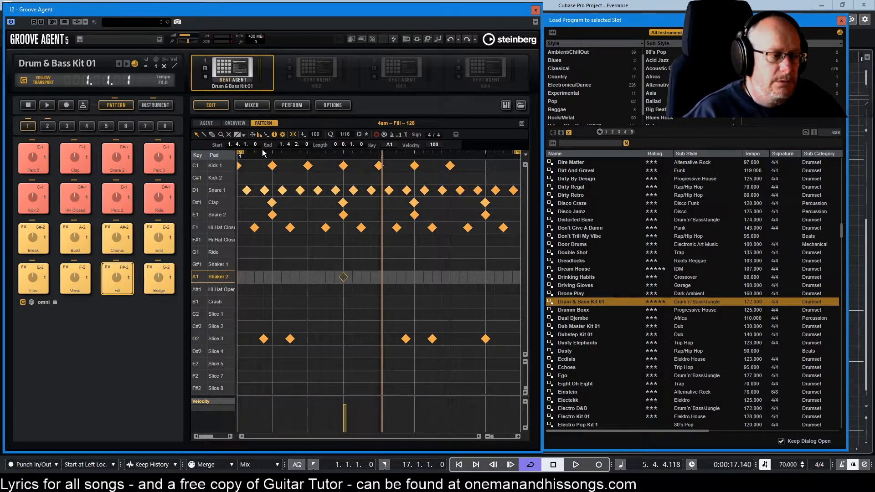
{"action": "key", "text": "ctrl+z"}
Select all Slice 3 notes, shift them up in semitones to the Shaker 2 lane and back down to Slice 3, and deselect them
{"action": "left_click_drag", "start_coordinate": [252, 340], "coordinate": [500, 343]}
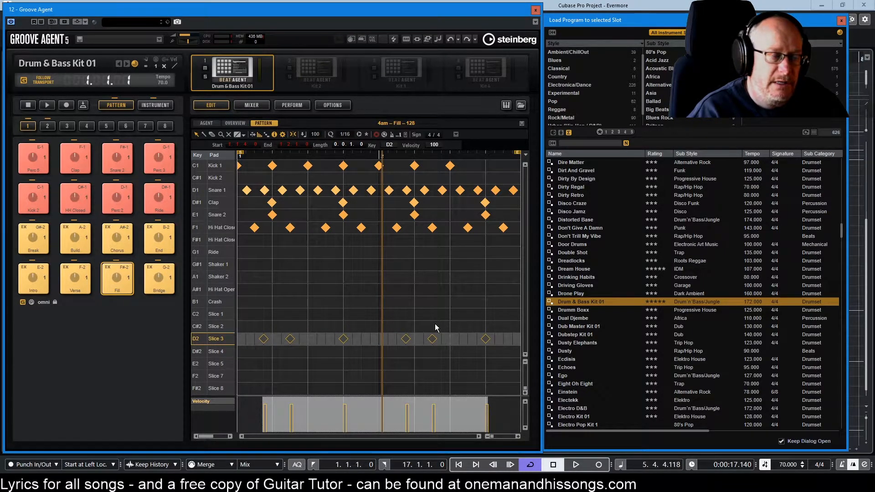
{"action": "key", "text": "Up"}
{"action": "key", "text": "Up"}
{"action": "key", "text": "Up"}
{"action": "key", "text": "Up"}
{"action": "key", "text": "Up"}
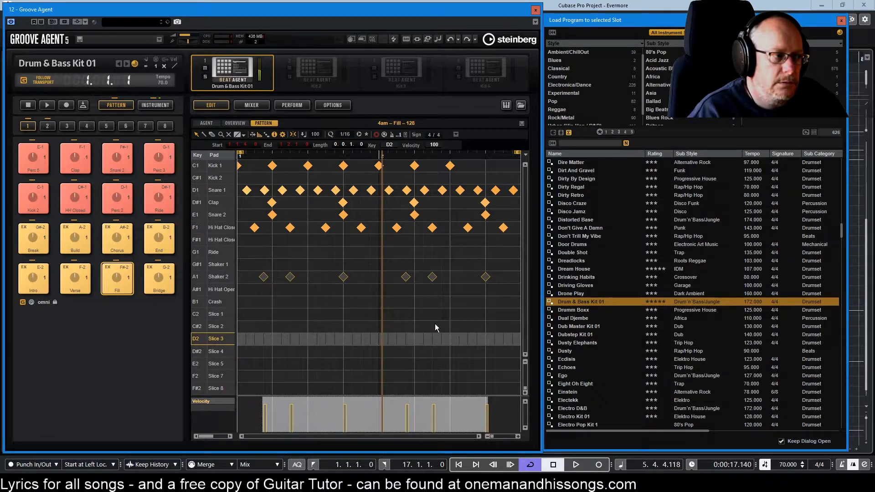
{"action": "key", "text": "Down"}
{"action": "key", "text": "Down"}
{"action": "key", "text": "Down"}
{"action": "key", "text": "Down"}
{"action": "key", "text": "Down"}
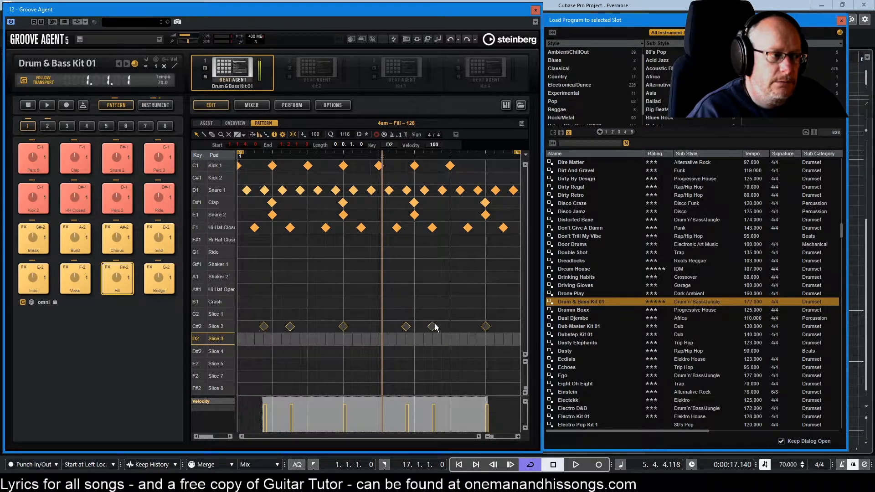
{"action": "left_click", "coordinate": [395, 267]}
Select all notes on D2 using the Slice 3 lane's own command, and clear the selection
{"action": "right_click", "coordinate": [220, 343]}
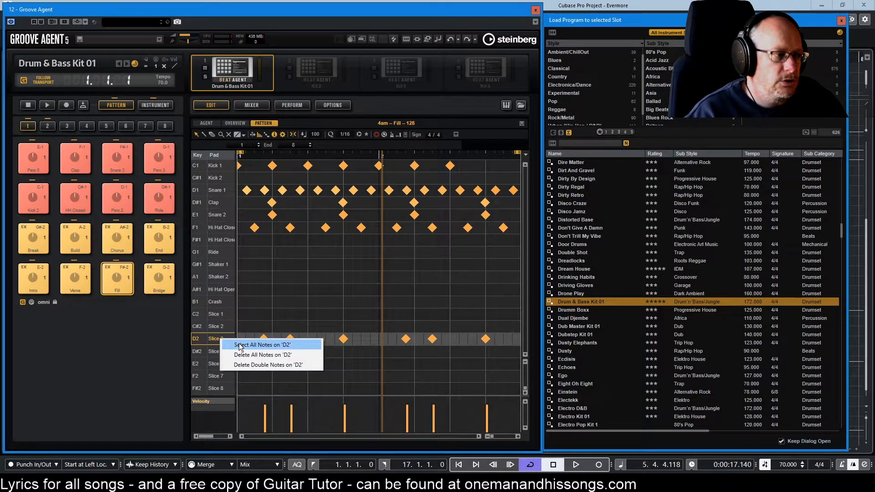
{"action": "left_click", "coordinate": [257, 343]}
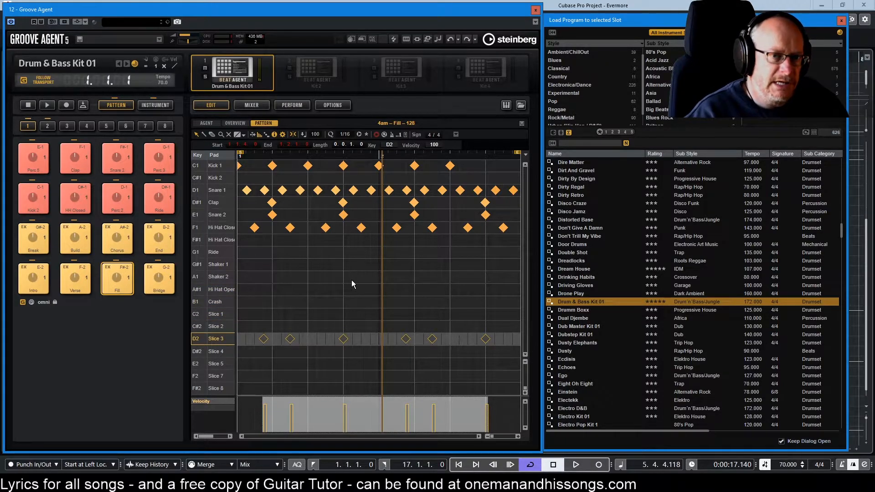
{"action": "left_click", "coordinate": [395, 269]}
Select all six Slice 3 notes in the Fill pattern and transpose them up to the Shaker 1 lane (G#1)
{"action": "left_click_drag", "start_coordinate": [249, 342], "coordinate": [498, 343]}
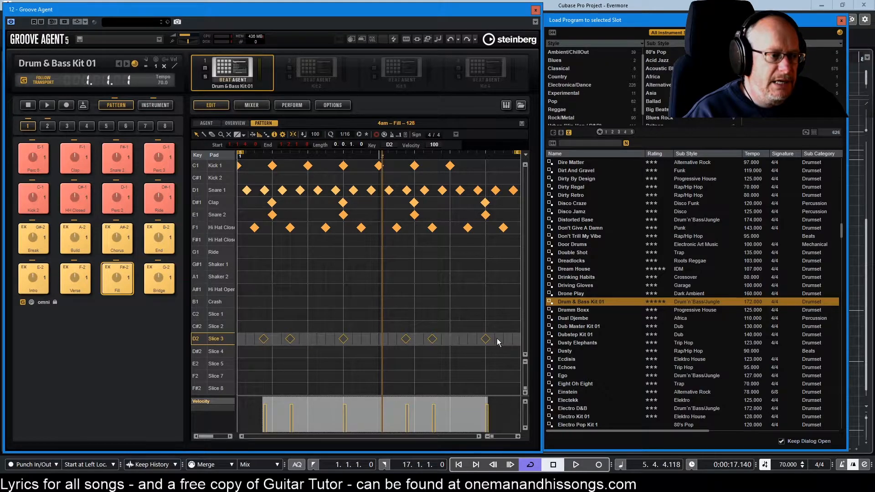
{"action": "key", "text": "Up"}
{"action": "key", "text": "Up"}
{"action": "key", "text": "Up"}
{"action": "key", "text": "Up"}
{"action": "key", "text": "Up"}
{"action": "key", "text": "Up"}
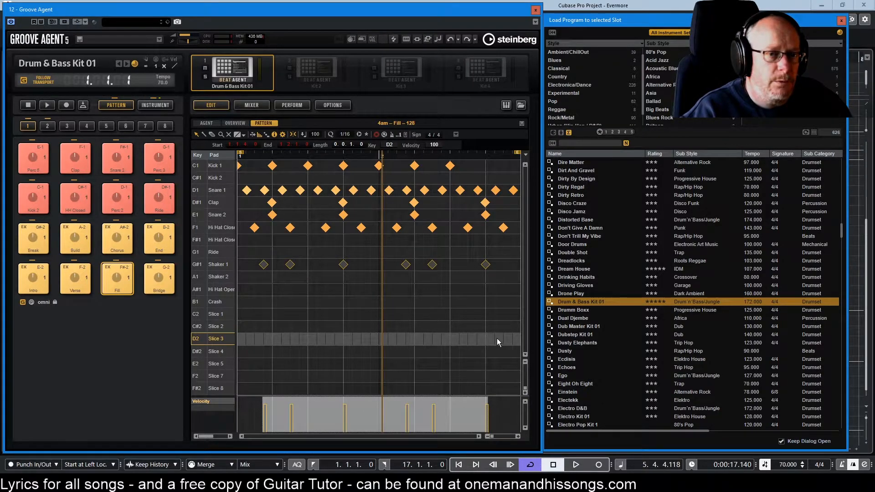
Select all four Clap notes in the Fill pattern and transpose them to the Shaker 2 lane (A1)
{"action": "left_click", "coordinate": [272, 204]}
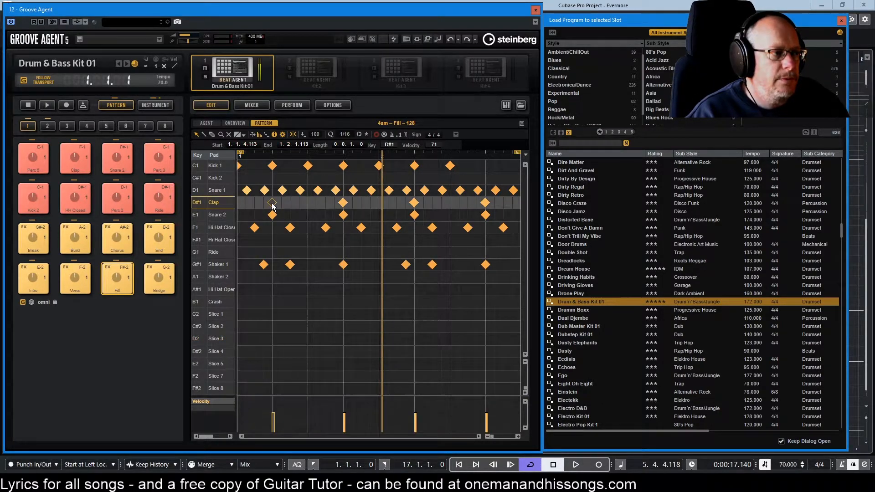
{"action": "left_click_drag", "start_coordinate": [262, 199], "coordinate": [493, 210]}
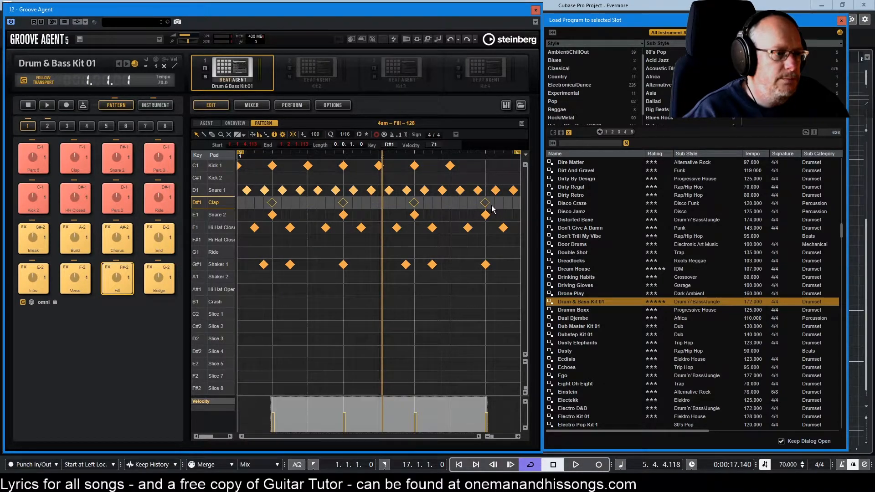
{"action": "key", "text": "Down"}
{"action": "key", "text": "Down"}
{"action": "key", "text": "Down"}
{"action": "key", "text": "Down"}
{"action": "key", "text": "Down"}
{"action": "key", "text": "Down"}
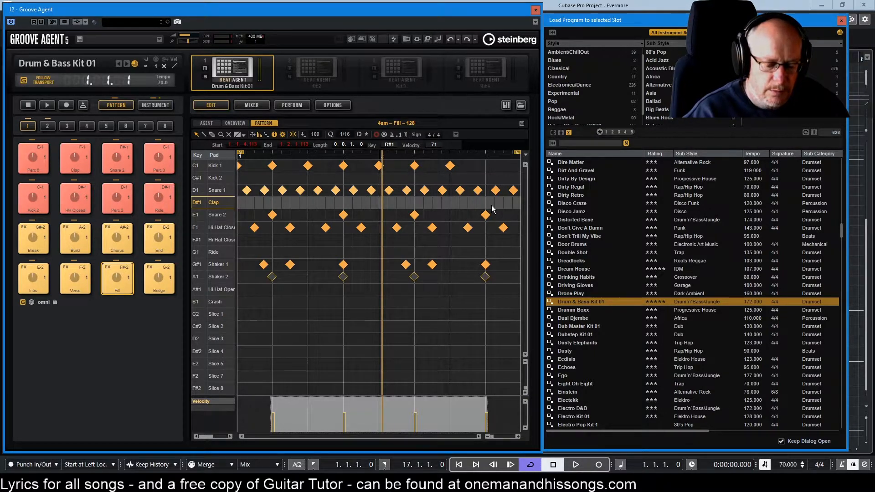
Play the edited Fill pattern, stop it, and select the Snare 1 note at 1.4.2.16 to inspect the lane's velocities
{"action": "key", "text": "space"}
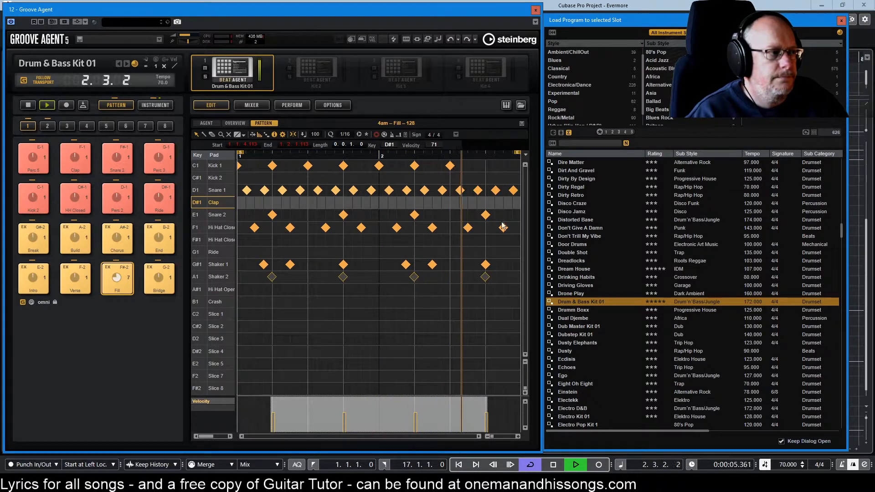
{"action": "key", "text": "space"}
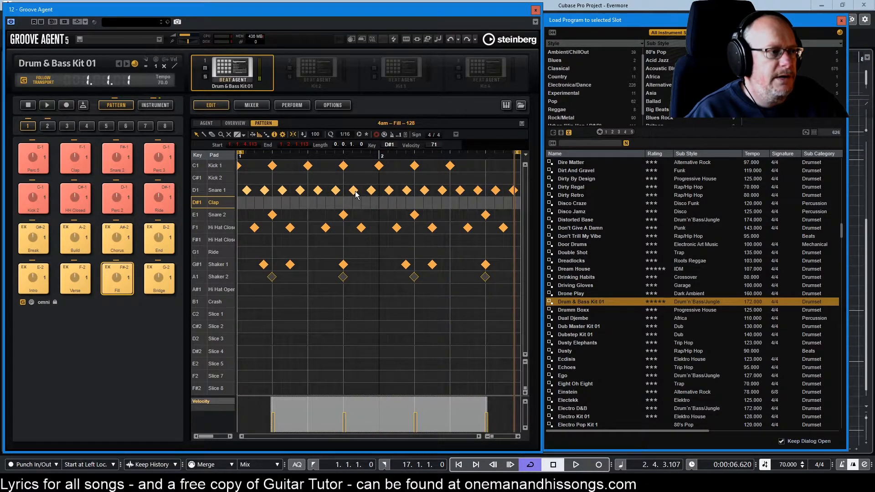
{"action": "left_click", "coordinate": [356, 195]}
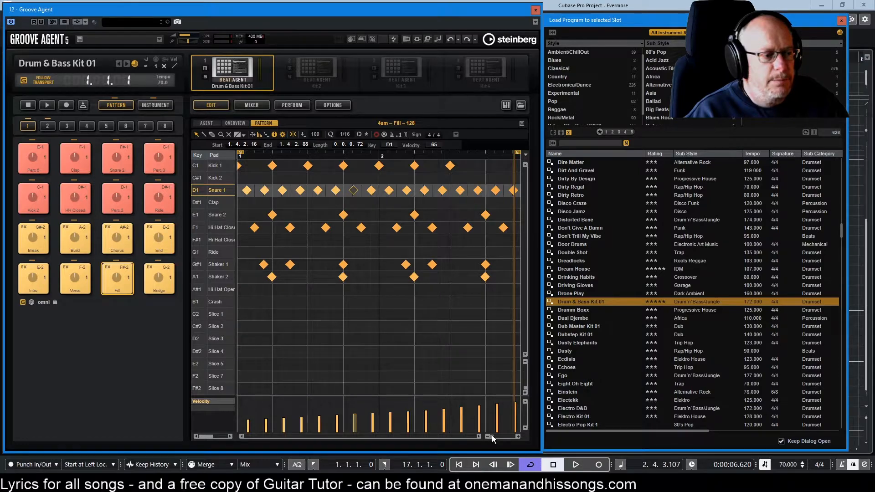
{"action": "mouse_move", "coordinate": [492, 437]}
{"action": "left_mouse_down"}
{"action": "mouse_move", "coordinate": [507, 438]}
{"action": "mouse_move", "coordinate": [479, 442]}
{"action": "left_mouse_up"}
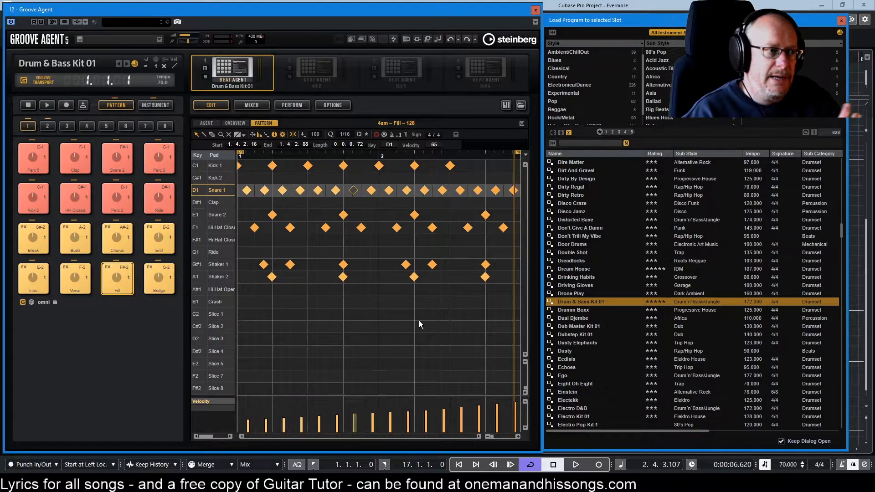
Select all Snare 1 notes in the Fill pattern and transpose them up to the closed hi-hat lane on F#1
{"action": "left_click_drag", "start_coordinate": [240, 192], "coordinate": [517, 196]}
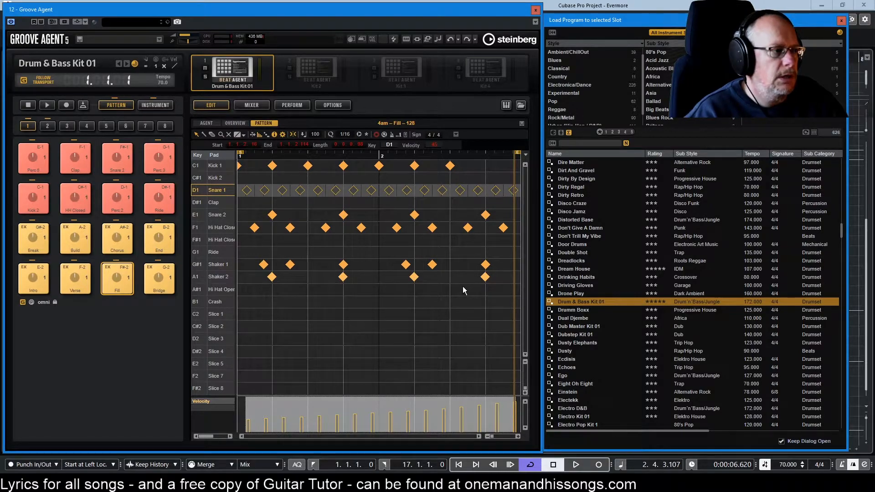
{"action": "key", "text": "Down"}
{"action": "key", "text": "Down"}
{"action": "key", "text": "Down"}
{"action": "key", "text": "Down"}
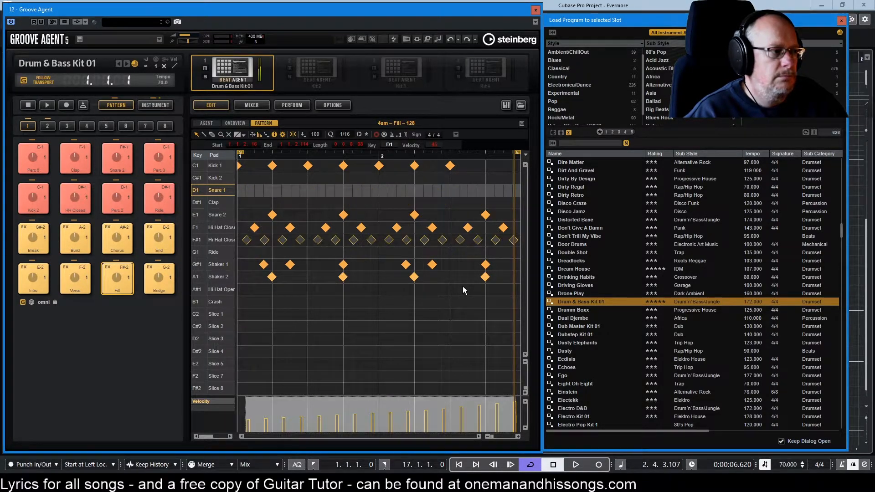
Play the edited Fill pattern, set the left locator to 5.1.1.0, and restart playback from there
{"action": "key", "text": "space"}
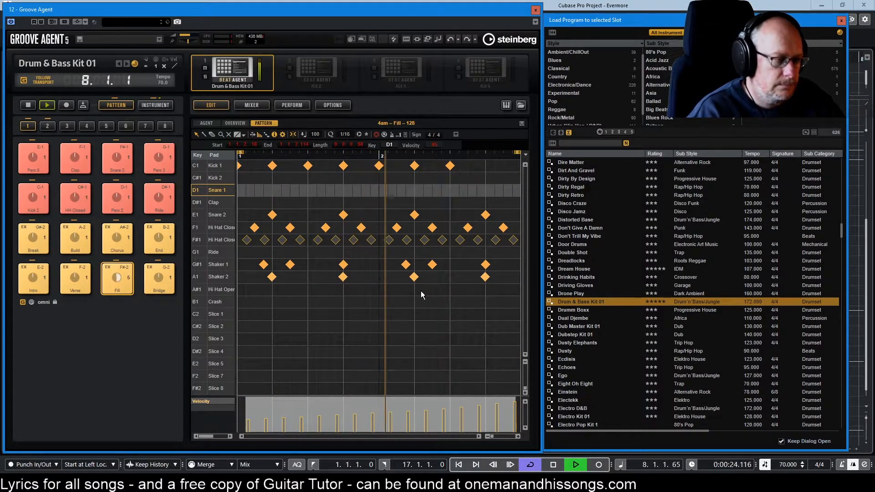
{"action": "key", "text": "space"}
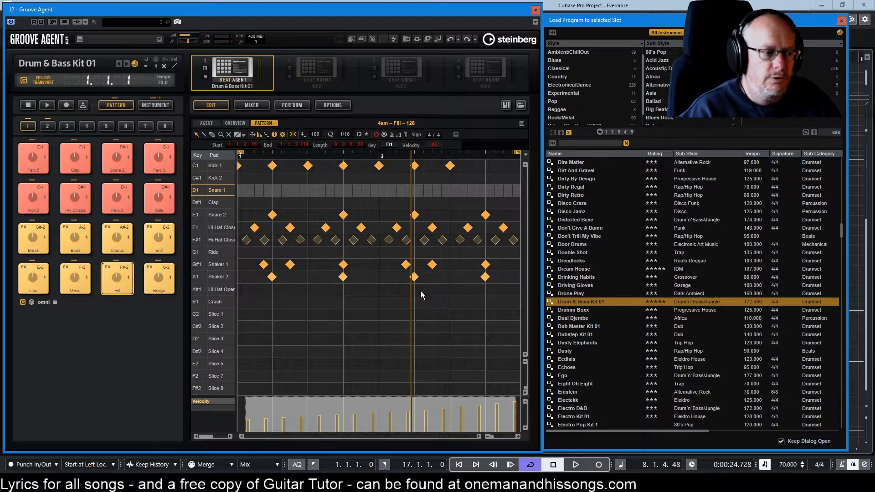
{"action": "left_click", "coordinate": [333, 466]}
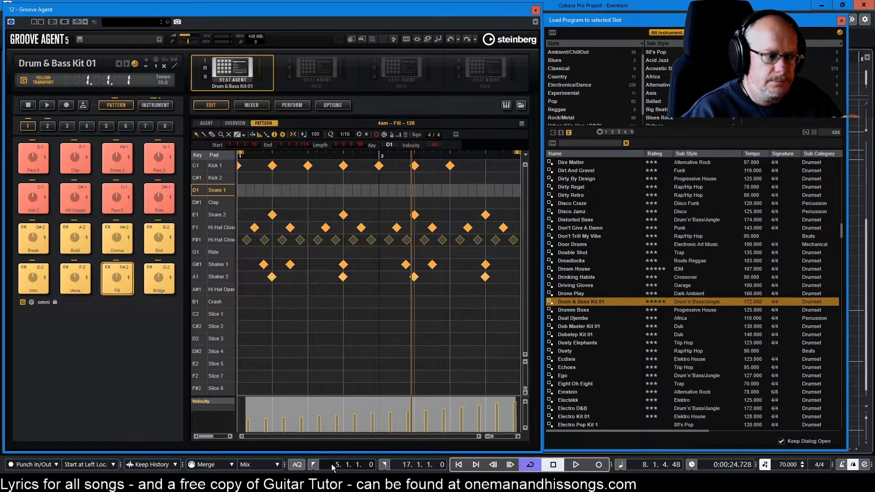
{"action": "key", "text": "space"}
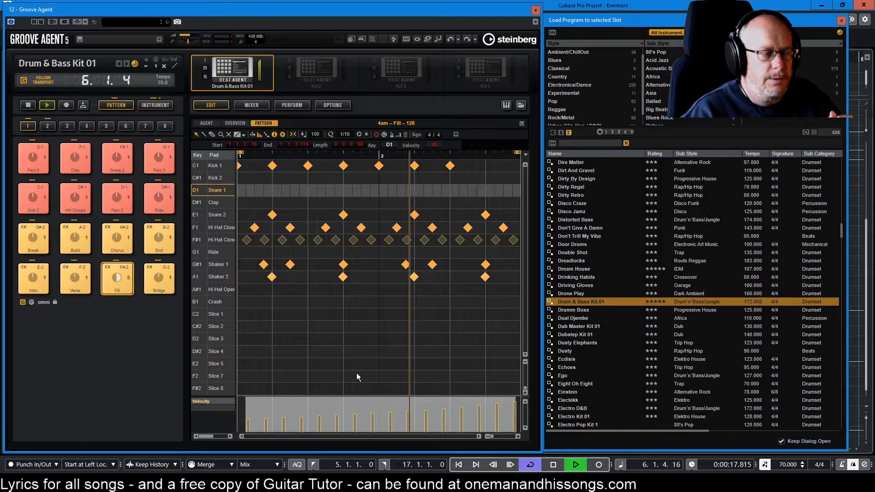
Open the Bridge pattern, select all its Slice 3 notes, and transpose them down to the Shaker 2 lane (A1)
{"action": "left_click", "coordinate": [160, 284]}
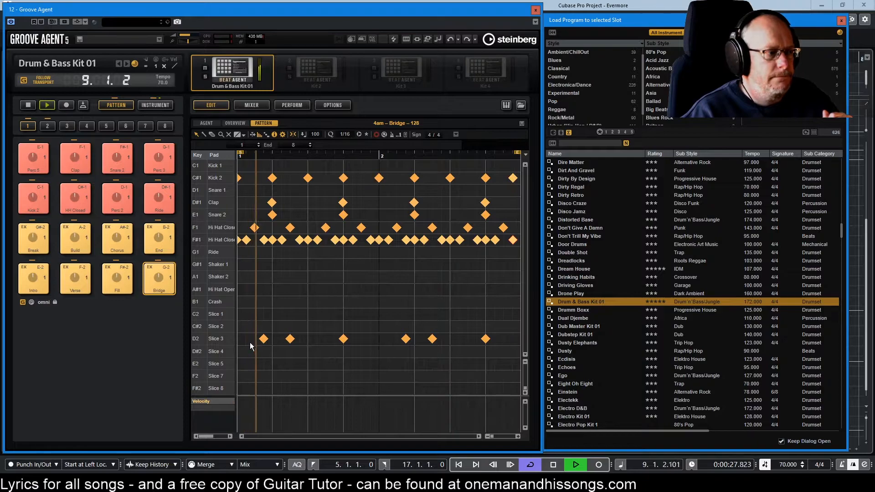
{"action": "double_click", "coordinate": [496, 343]}
{"action": "key", "text": "Up"}
{"action": "key", "text": "Up"}
{"action": "key", "text": "Up"}
{"action": "key", "text": "Up"}
{"action": "key", "text": "Up"}
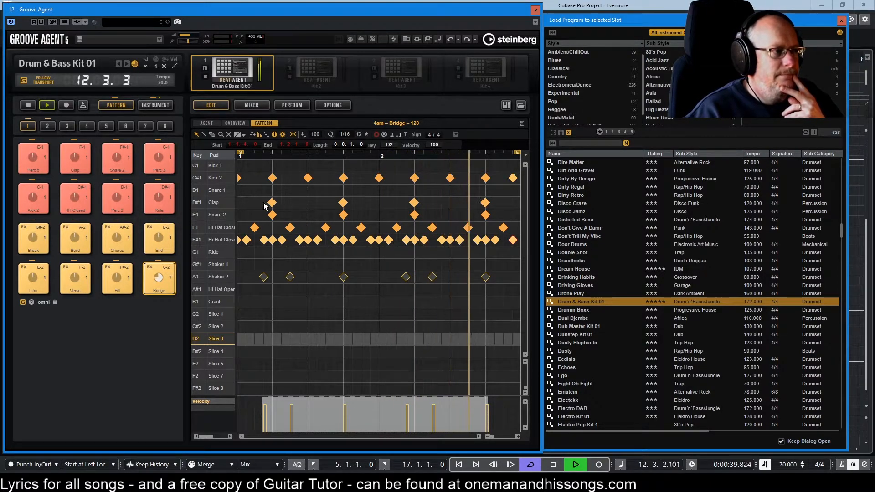
Select all Clap notes in the Bridge pattern, transpose them up to the Shaker 1 lane (G#1), and stop playback
{"action": "left_click_drag", "start_coordinate": [260, 198], "coordinate": [491, 202]}
{"action": "key", "text": "Down"}
{"action": "key", "text": "Down"}
{"action": "key", "text": "Down"}
{"action": "key", "text": "Down"}
{"action": "key", "text": "Down"}
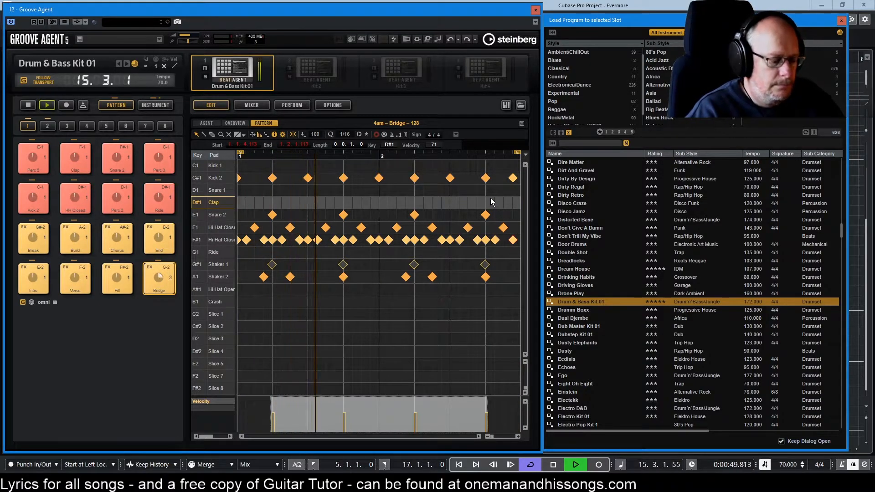
{"action": "key", "text": "space"}
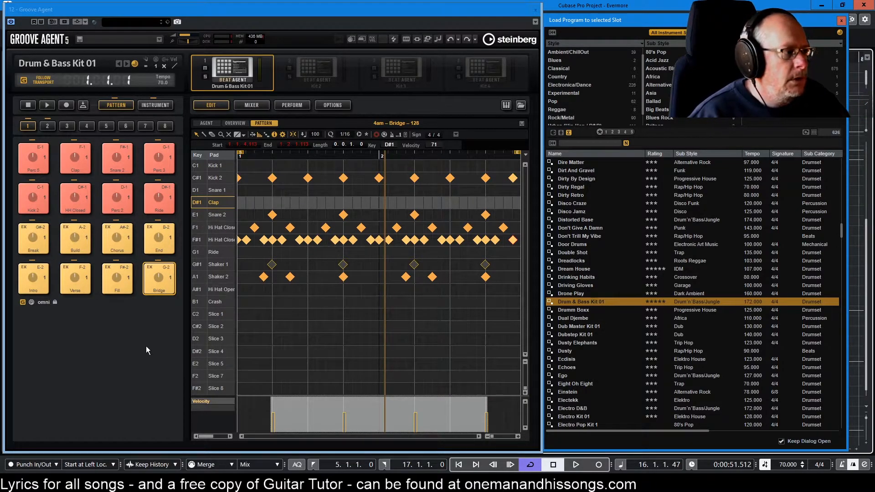
Audition the Groove 3 pattern in pattern group 2 and copy all its Kick 1, Kick 2 and Snare 1 notes
{"action": "left_click", "coordinate": [47, 126]}
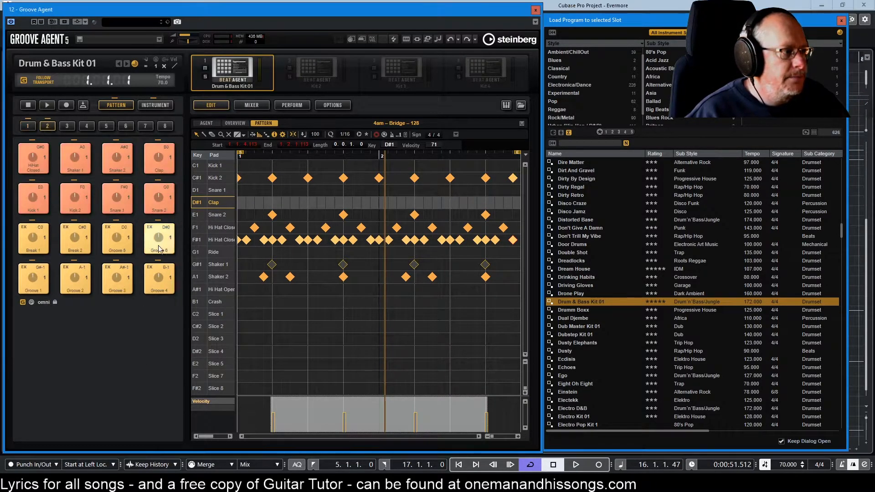
{"action": "left_click", "coordinate": [122, 280]}
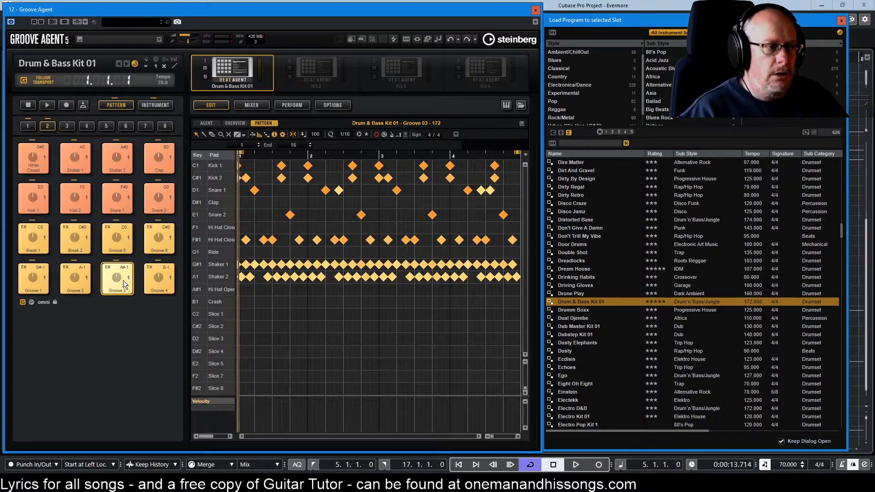
{"action": "key", "text": "space"}
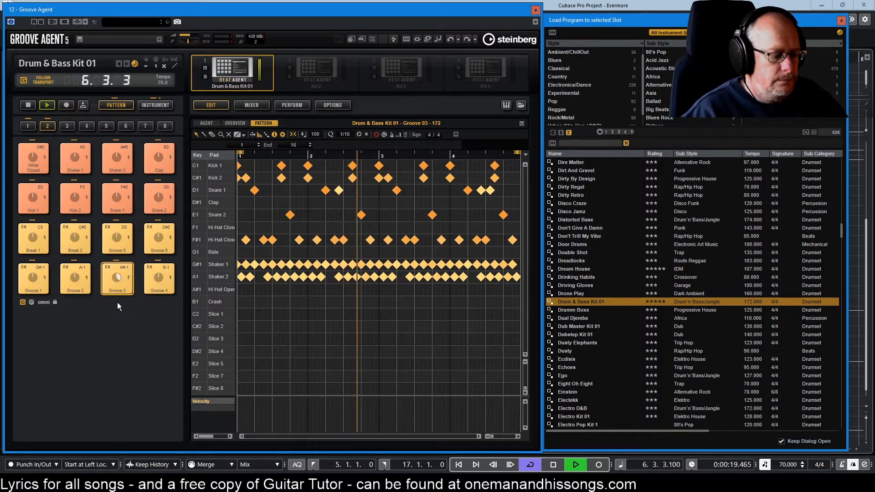
{"action": "key", "text": "space"}
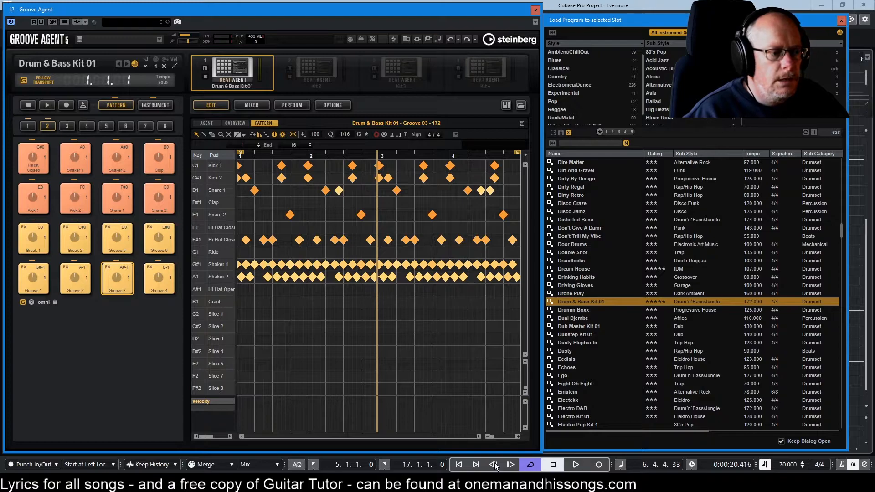
{"action": "mouse_move", "coordinate": [491, 436]}
{"action": "left_mouse_down"}
{"action": "mouse_move", "coordinate": [508, 439]}
{"action": "mouse_move", "coordinate": [477, 445]}
{"action": "left_mouse_up"}
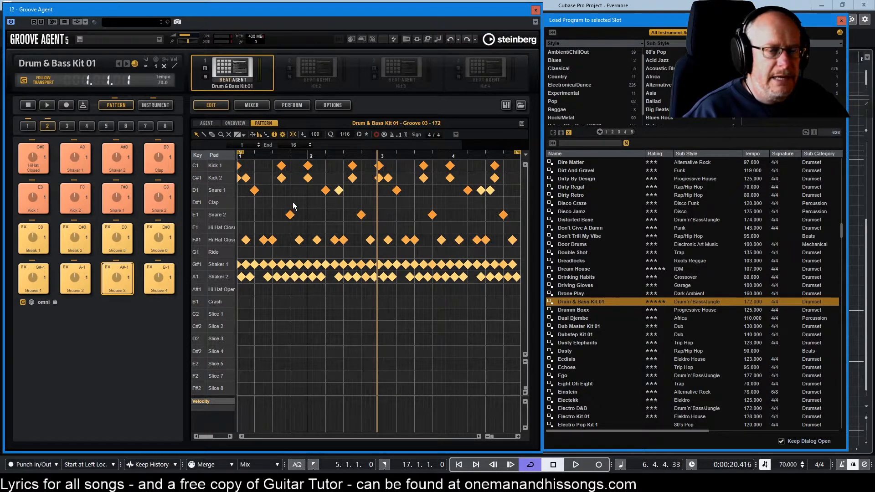
{"action": "left_click_drag", "start_coordinate": [514, 166], "coordinate": [223, 192]}
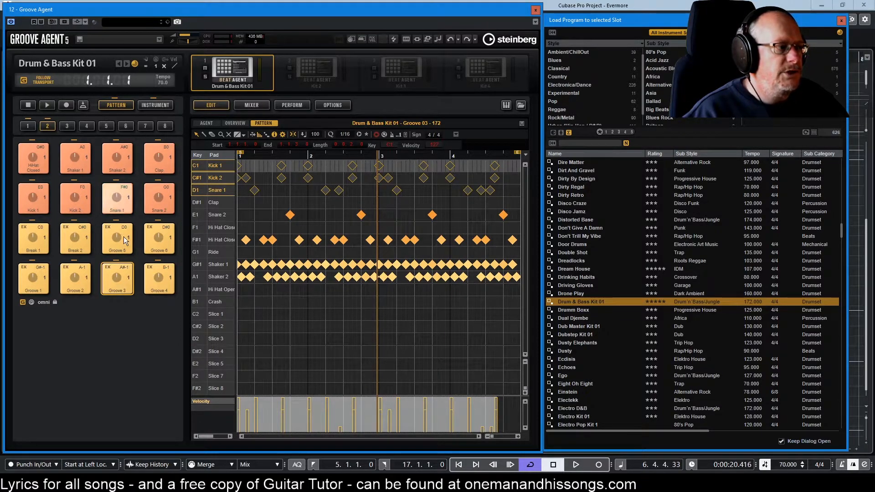
Return to the Fill pattern in pattern group 1 and delete all its Kick 1 and Snare 2 notes
{"action": "left_click", "coordinate": [28, 127]}
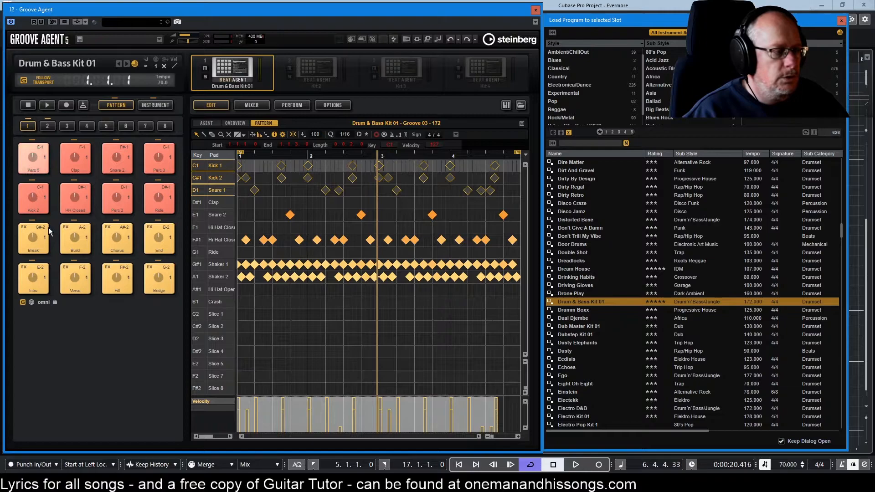
{"action": "left_click", "coordinate": [117, 282]}
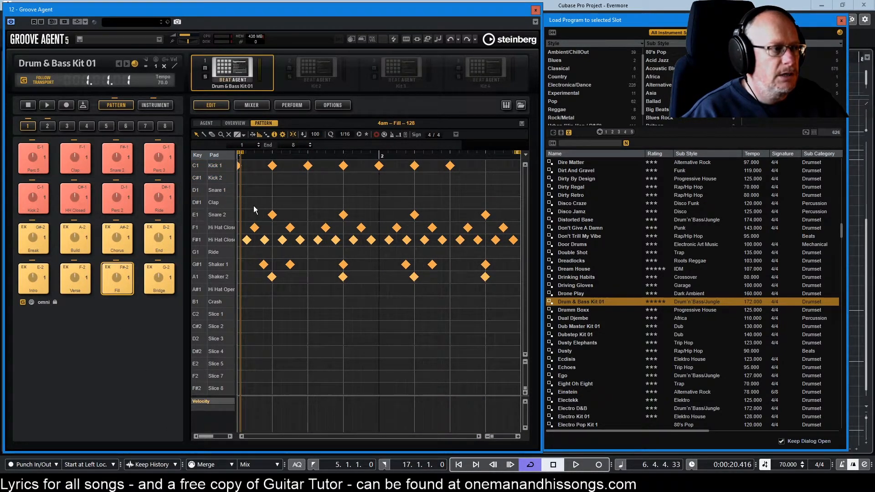
{"action": "left_click", "coordinate": [272, 215]}
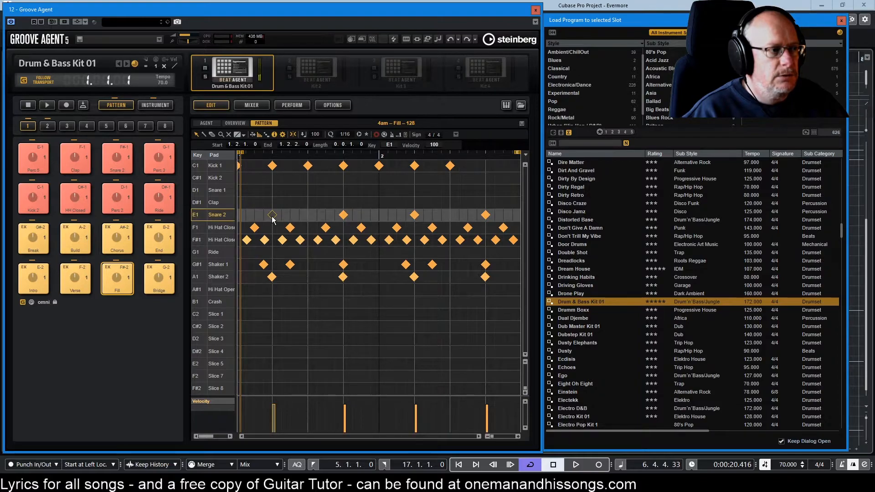
{"action": "left_click_drag", "start_coordinate": [514, 163], "coordinate": [210, 222]}
{"action": "key", "text": "Delete"}
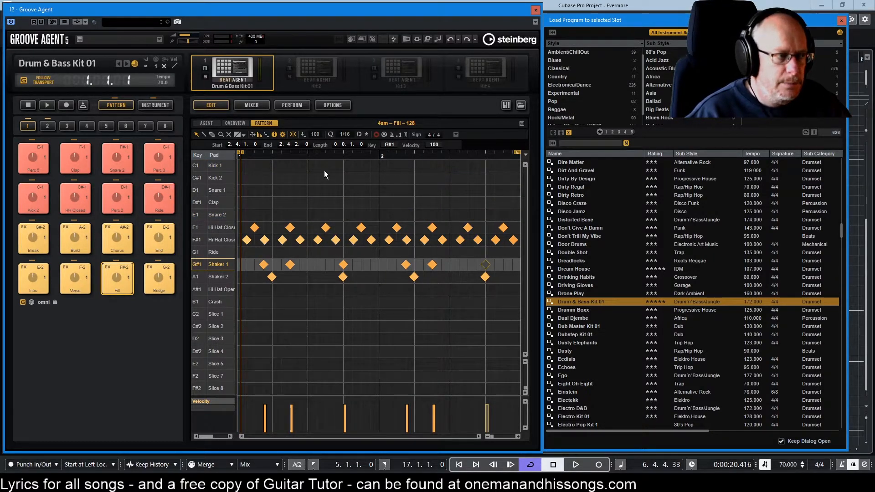
Try pasting the copied kick and snare notes into the Fill pattern at a playhead position inside bar 1, and remove them
{"action": "left_click", "coordinate": [296, 155]}
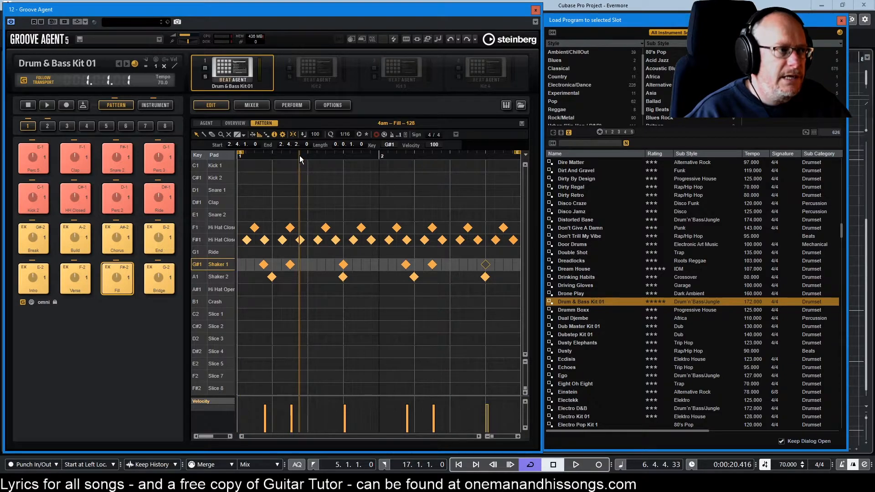
{"action": "left_click", "coordinate": [324, 156]}
{"action": "left_click", "coordinate": [351, 156]}
{"action": "left_click", "coordinate": [325, 157]}
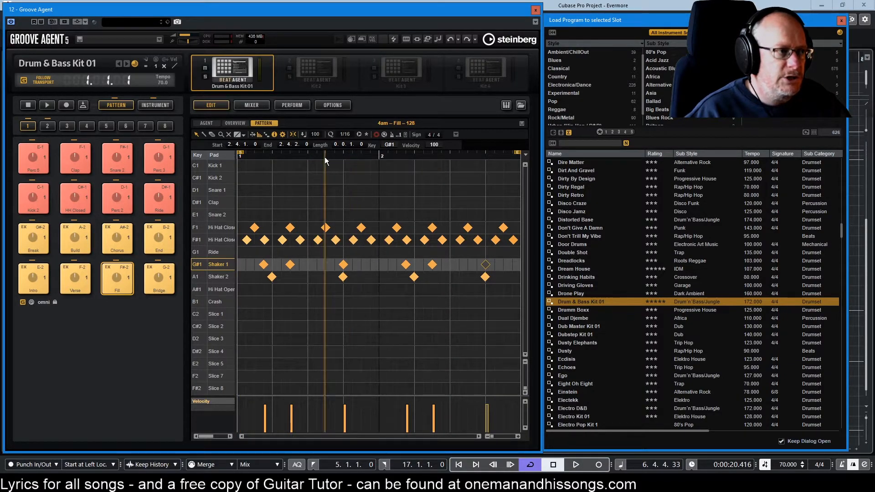
{"action": "left_click", "coordinate": [283, 155]}
{"action": "left_click", "coordinate": [255, 155]}
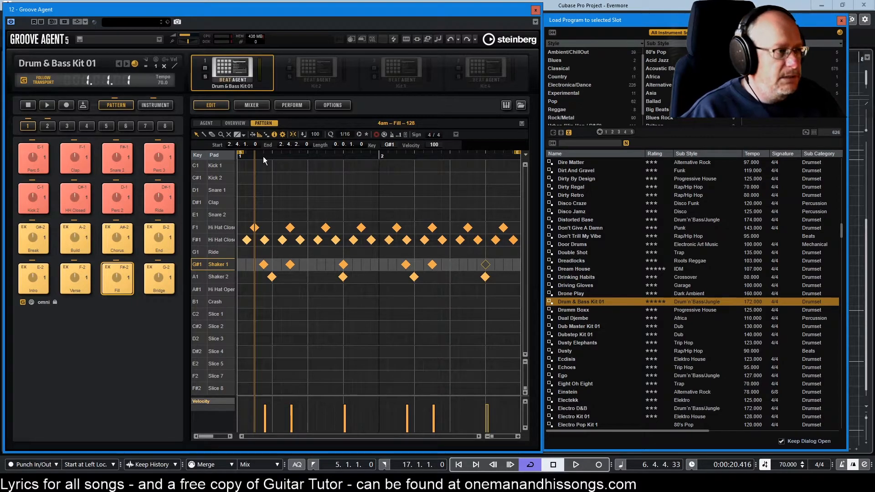
{"action": "key", "text": "ctrl+v"}
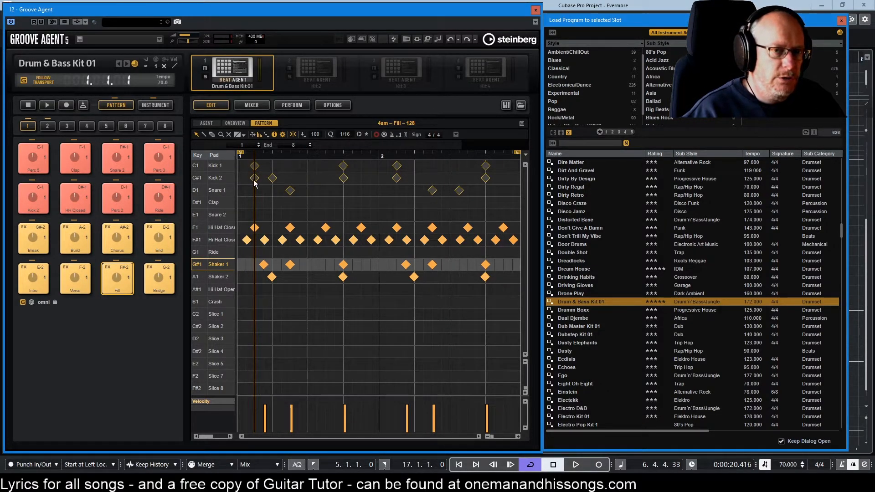
{"action": "key", "text": "Delete"}
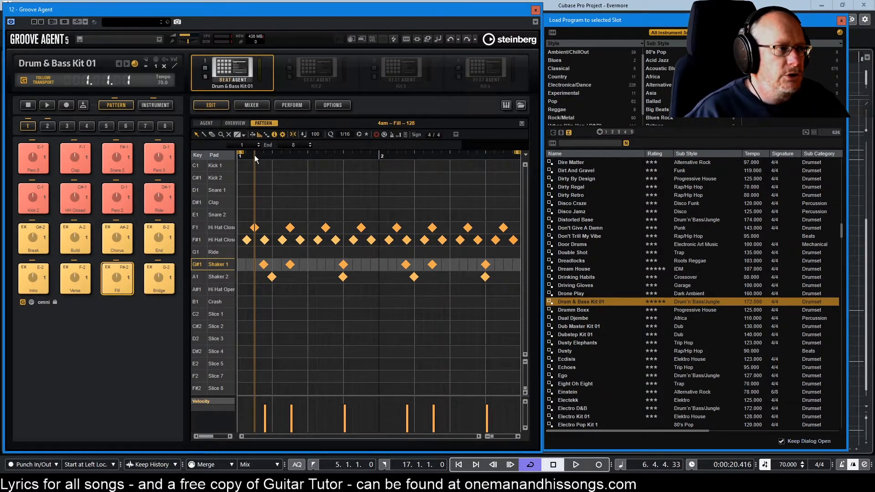
Paste the copied kick and snare notes at the very start of the Fill pattern and play the result
{"action": "left_click_drag", "start_coordinate": [254, 156], "coordinate": [236, 159]}
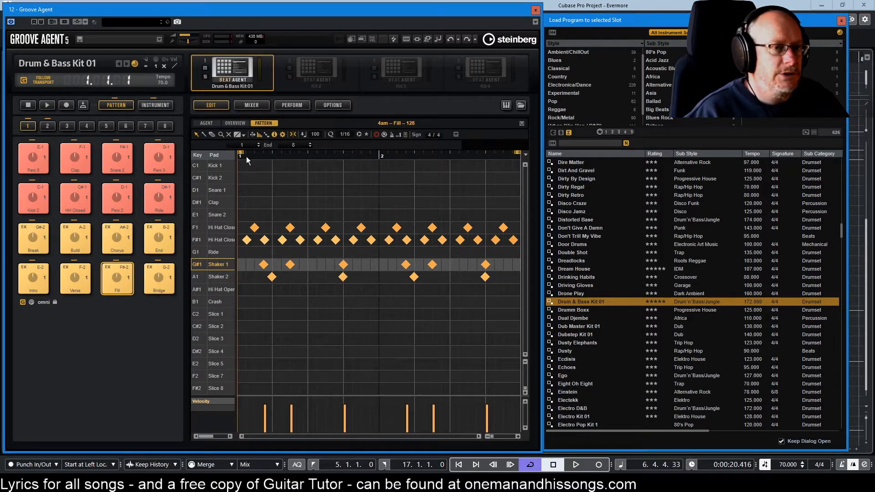
{"action": "key", "text": "ctrl+z"}
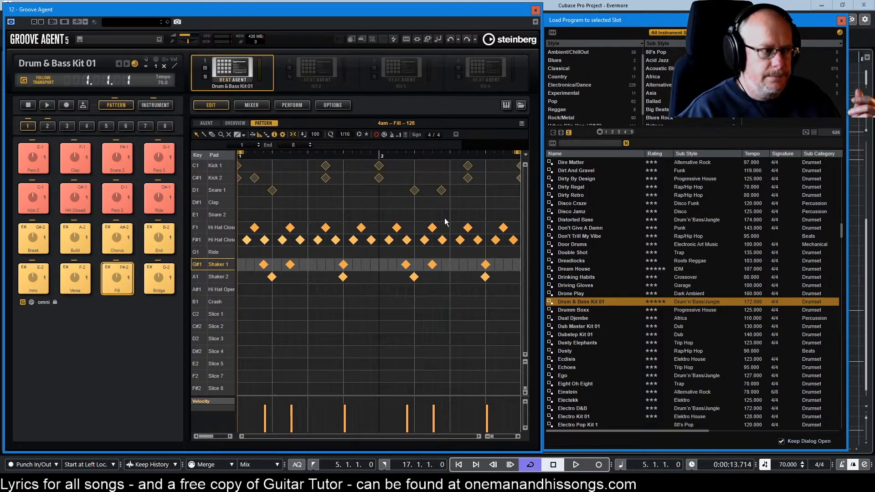
{"action": "key", "text": "space"}
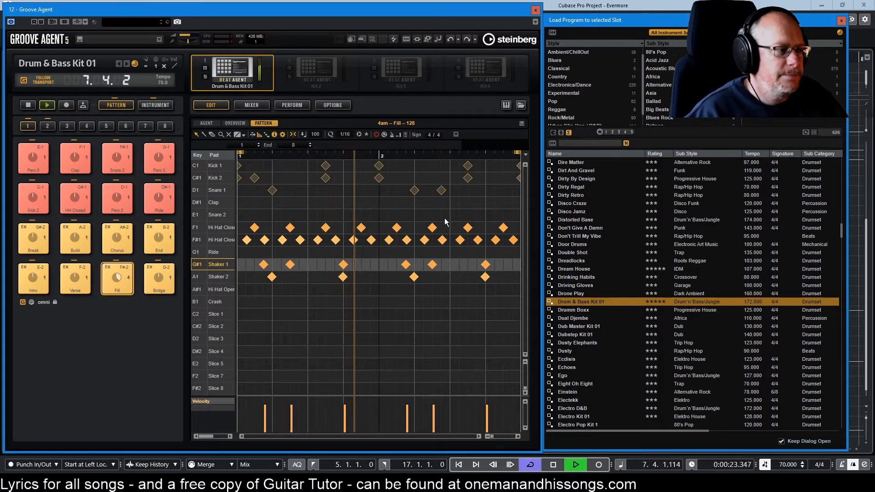
{"action": "key", "text": "space"}
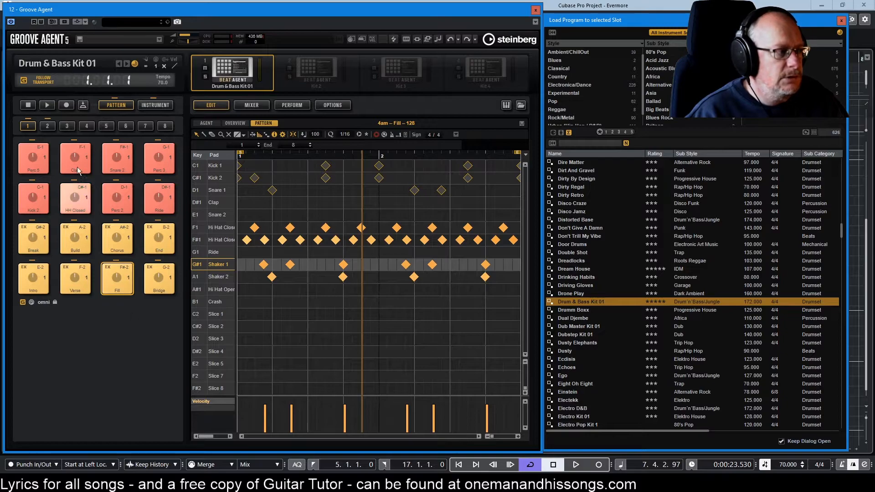
Reopen Groove 3 in pattern group 2 and select the Snare 2 note at 1.4.1.0 to inspect that lane
{"action": "left_click", "coordinate": [47, 126]}
{"action": "left_click", "coordinate": [113, 276]}
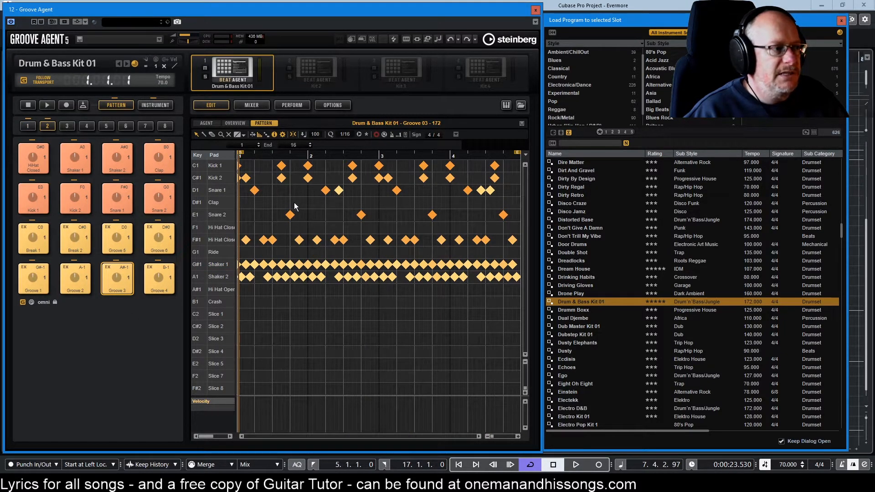
{"action": "left_click", "coordinate": [291, 218]}
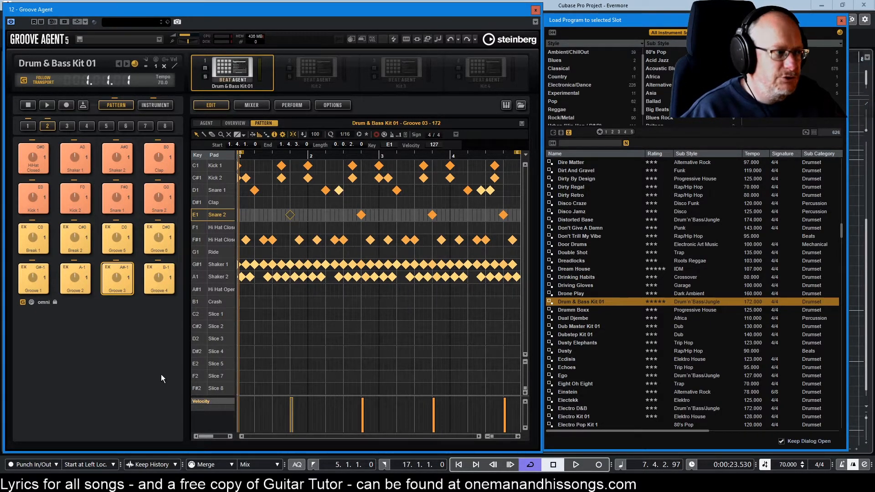
Go back to the Fill pattern in pattern group 1, play it briefly, and stop playback
{"action": "left_click", "coordinate": [29, 125]}
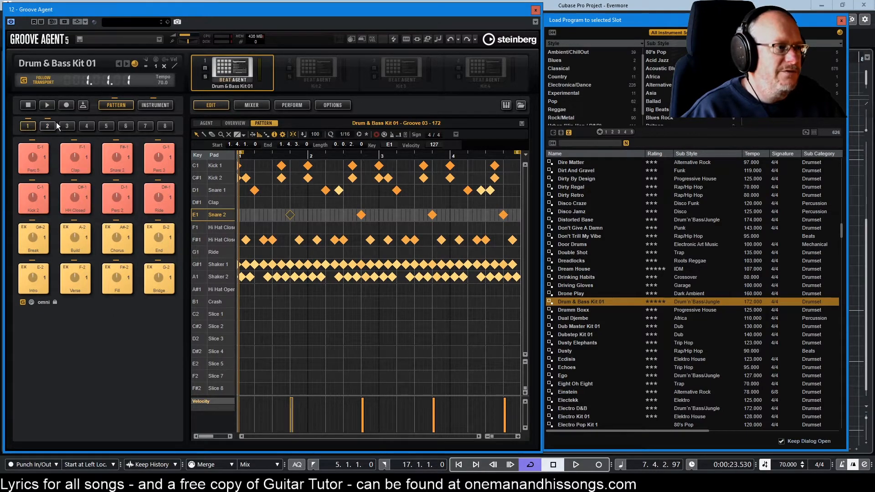
{"action": "left_click", "coordinate": [117, 278]}
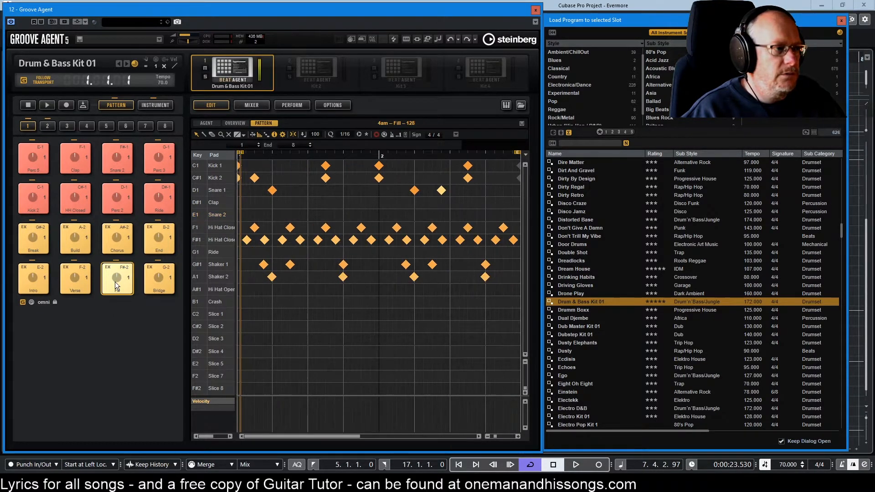
{"action": "key", "text": "space"}
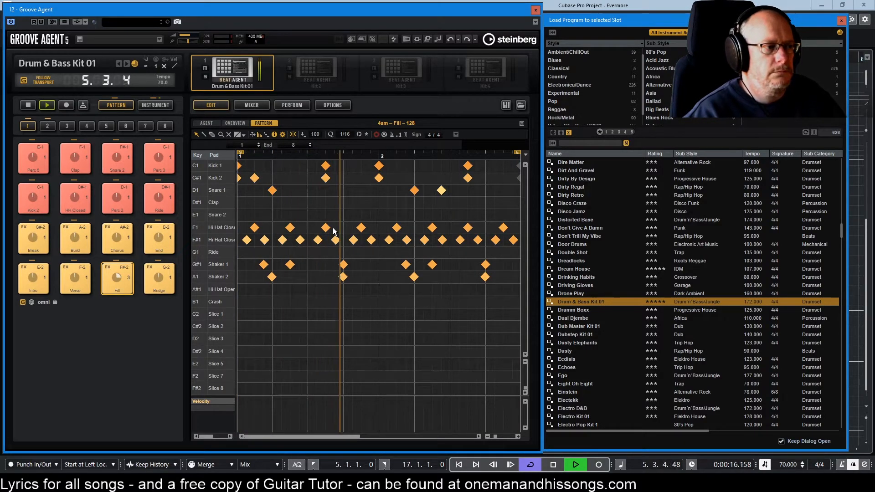
{"action": "key", "text": "space"}
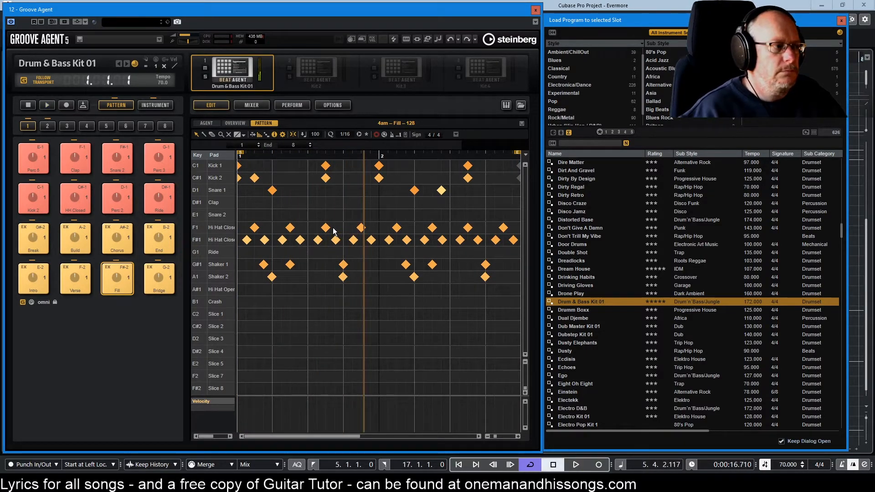
Compare the Bridge pattern with Groove 3 in pattern group 2, then return to the Fill pattern in pattern group 1
{"action": "left_click", "coordinate": [162, 279]}
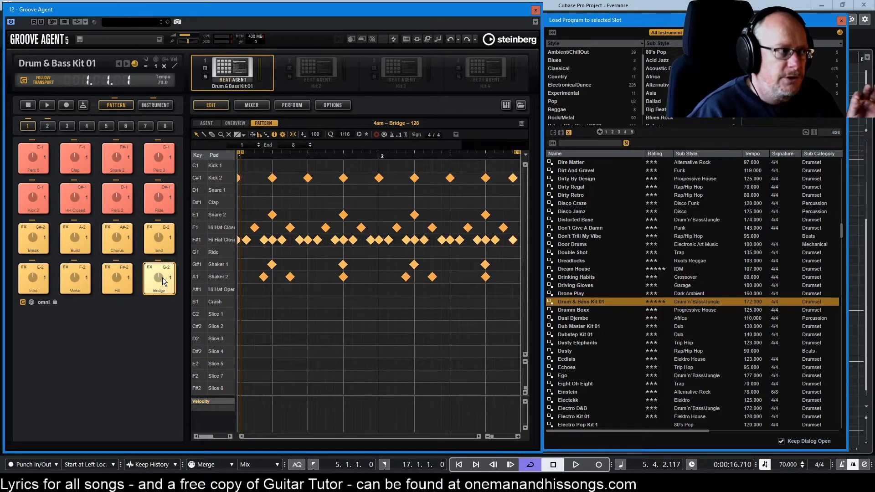
{"action": "left_click", "coordinate": [47, 127]}
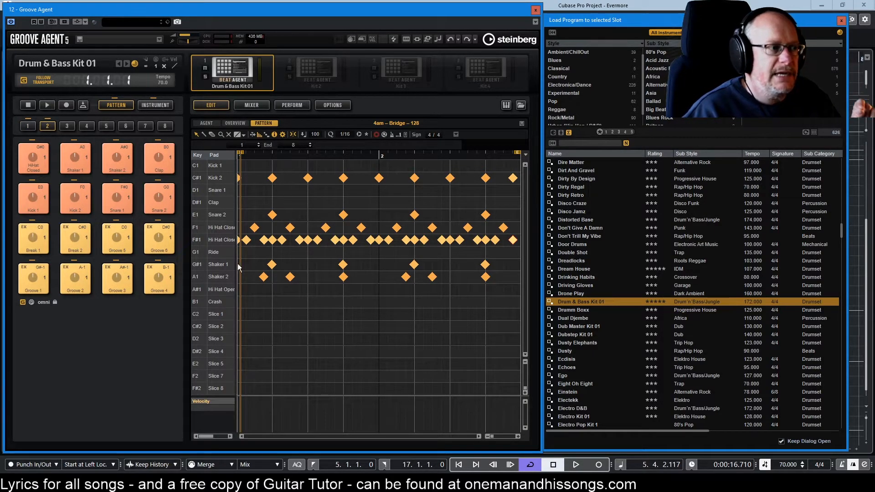
{"action": "left_click", "coordinate": [114, 275]}
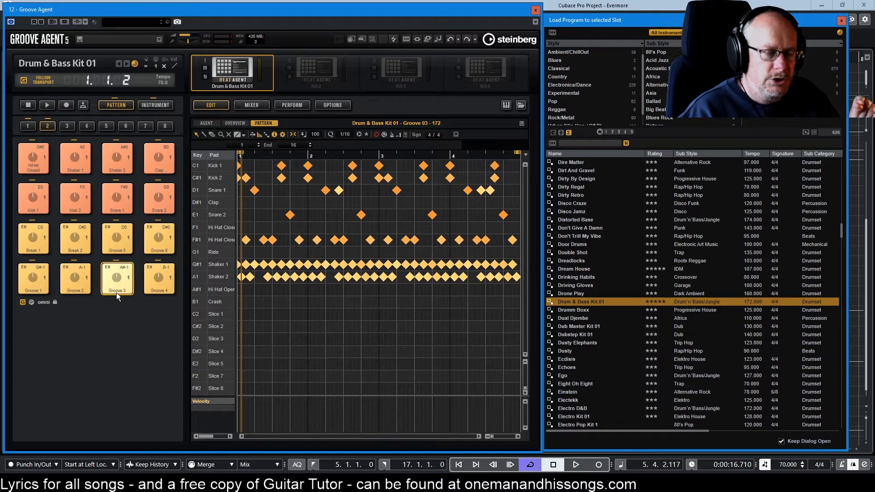
{"action": "left_click", "coordinate": [30, 129]}
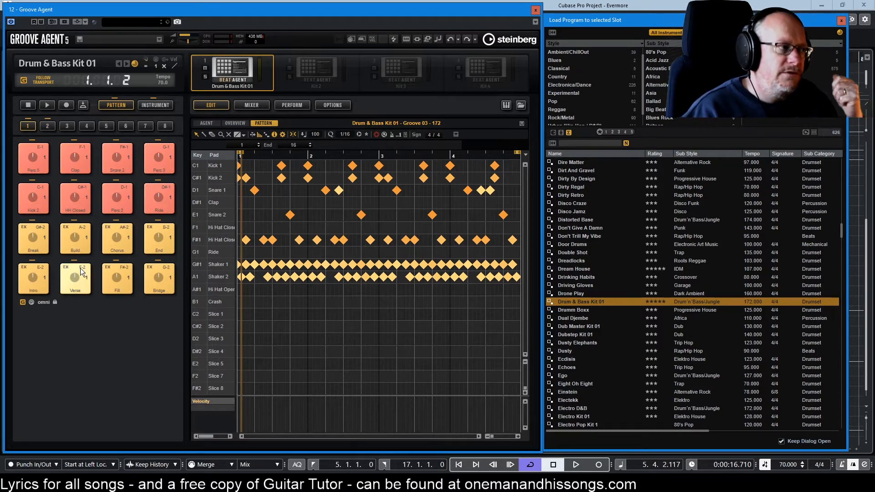
{"action": "left_click", "coordinate": [124, 279]}
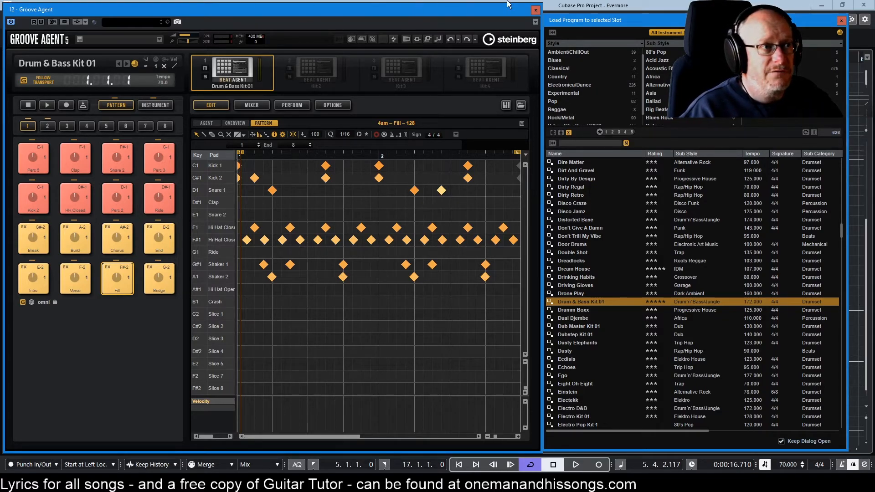
Close the instrument window, reopen it from the Groove Agent 01 track, and briefly play the project with the Fill pattern selected
{"action": "left_click", "coordinate": [535, 10]}
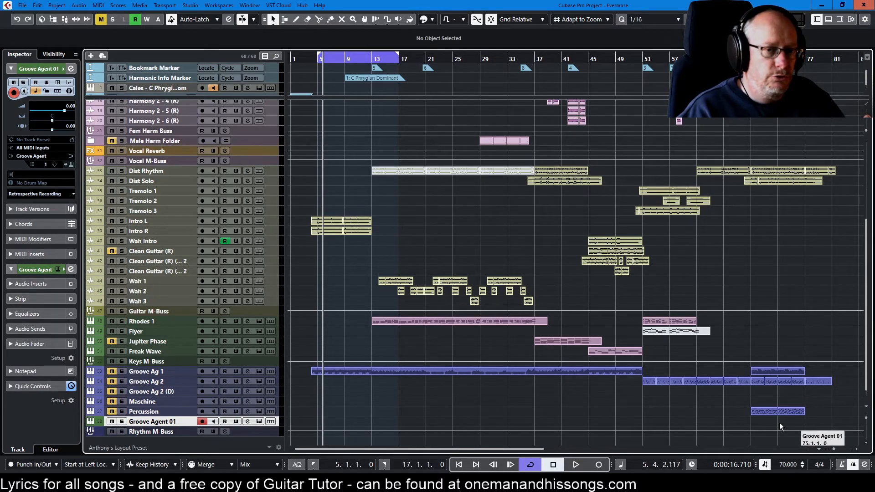
{"action": "left_click", "coordinate": [259, 421]}
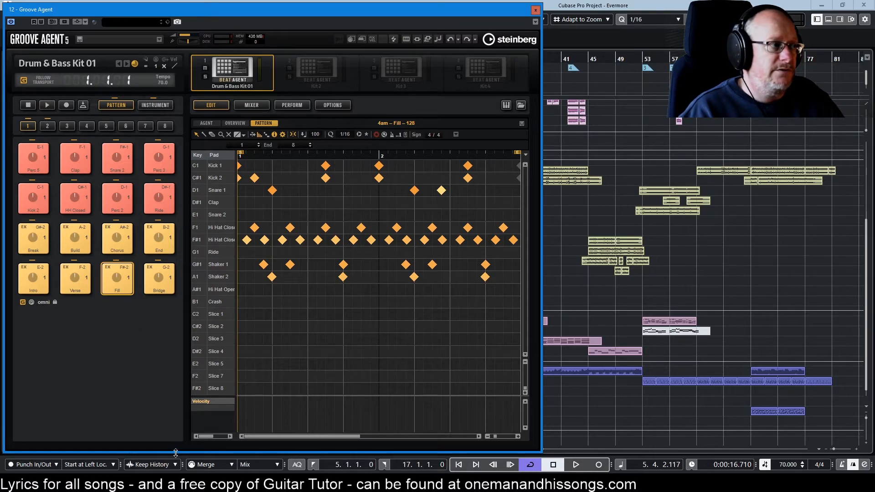
{"action": "key", "text": "space"}
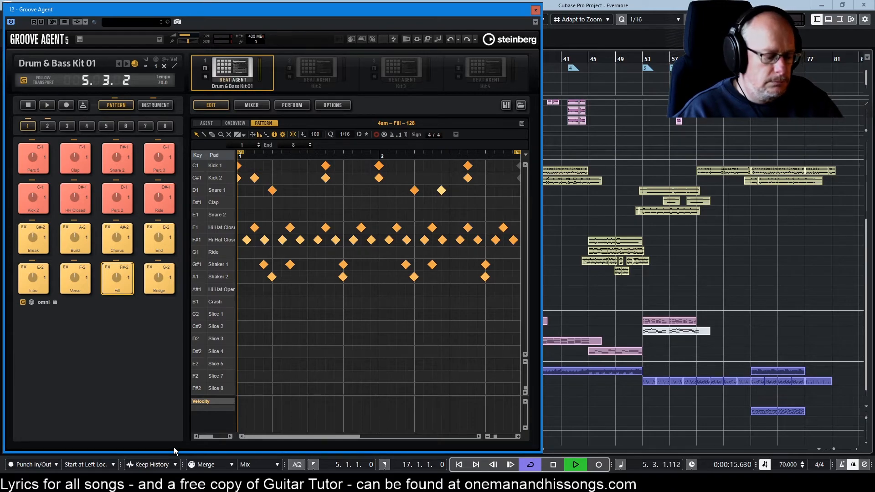
{"action": "key", "text": "space"}
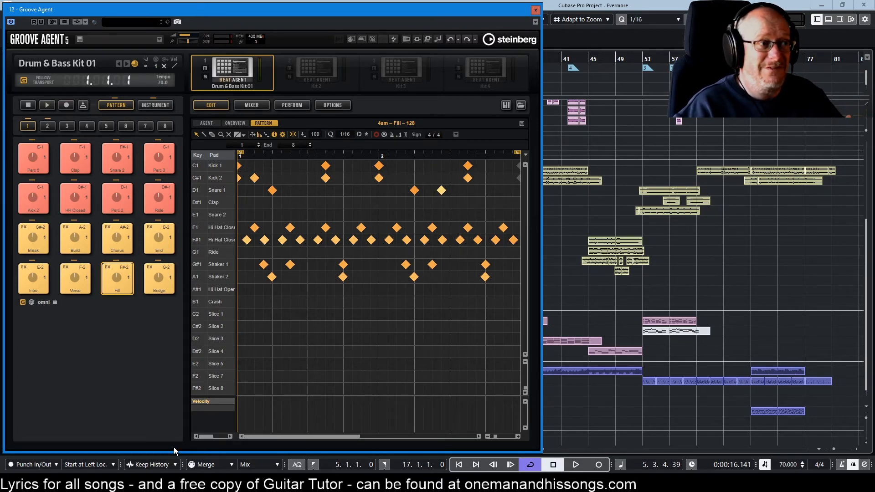
Open the browser for loading a kit with patterns into the Drum & Bass Kit 01 slot and view the start of the list
{"action": "right_click", "coordinate": [238, 67]}
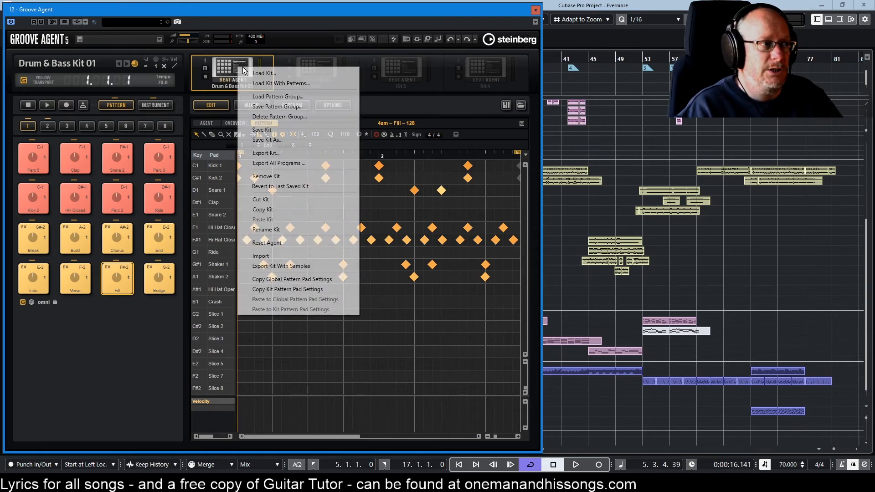
{"action": "left_click", "coordinate": [260, 83]}
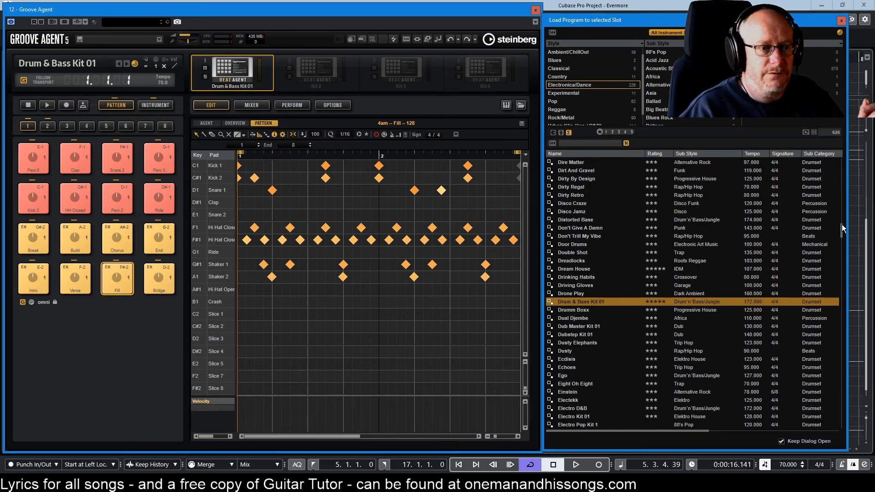
{"action": "left_click_drag", "start_coordinate": [841, 227], "coordinate": [842, 158]}
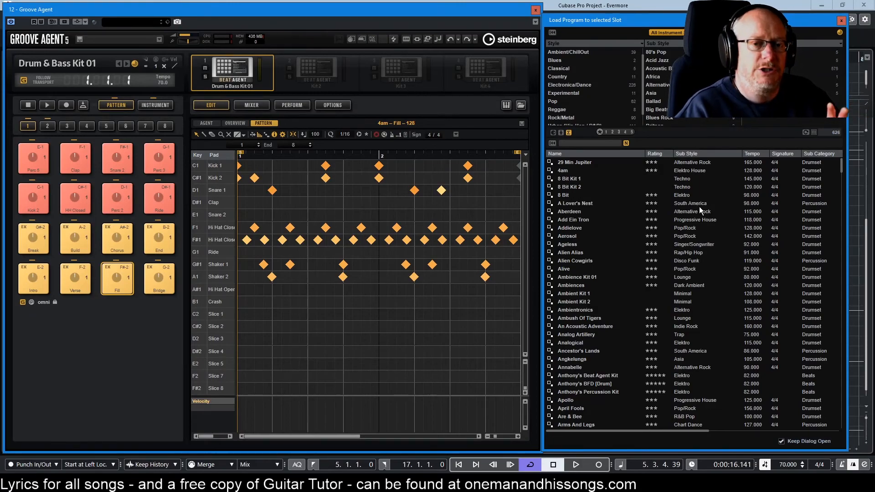